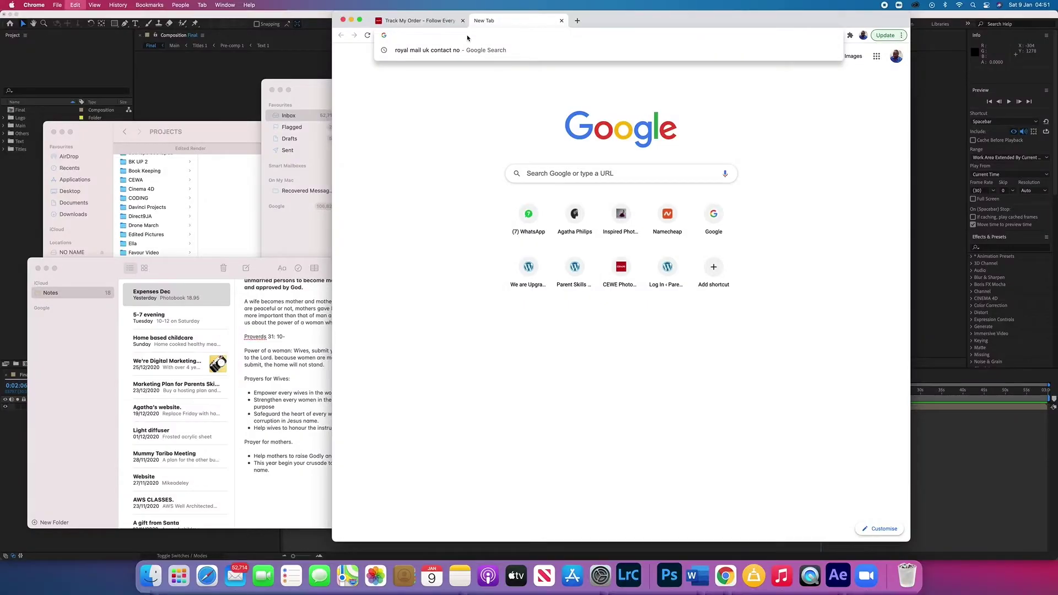
# Paste the webmail login URL into the new Chrome tab's address bar
pyautogui.press('super+v')
# Load the webmail login page and replace the email's username part with the new account's username
pyautogui.press('Return')
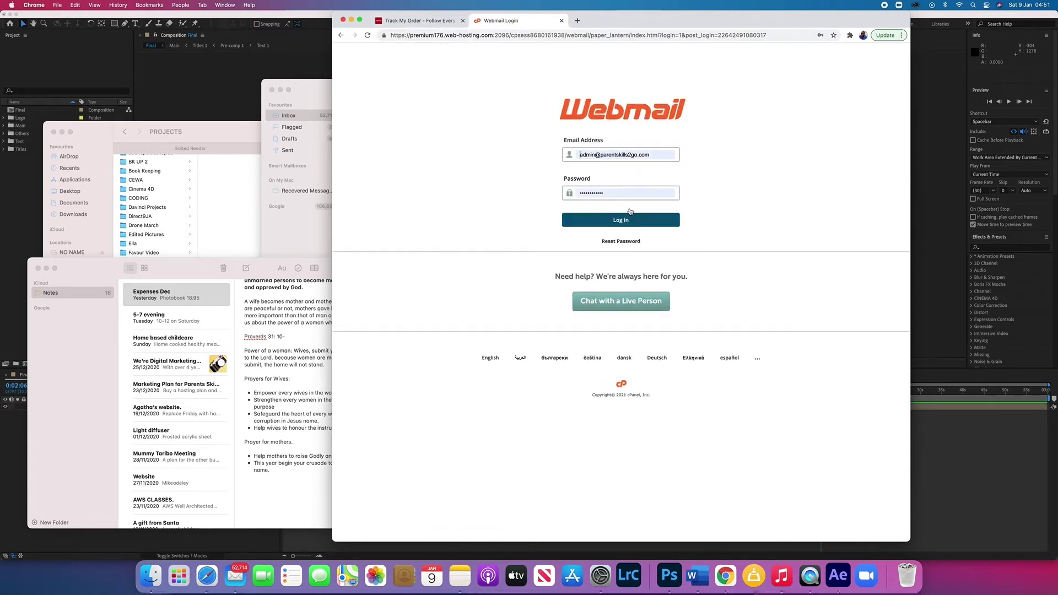
pyautogui.doubleClick(595, 155)
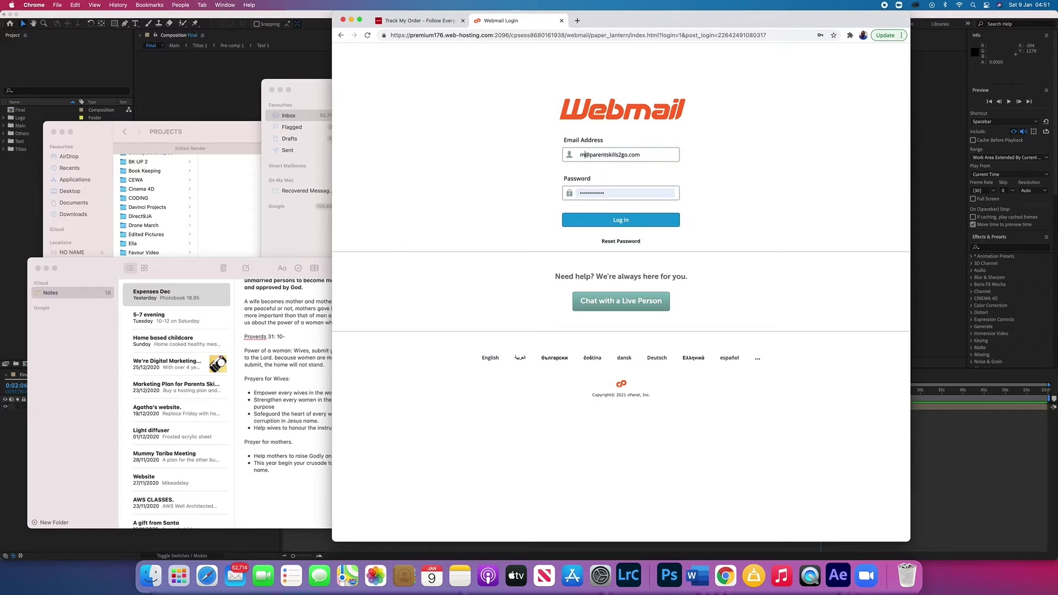
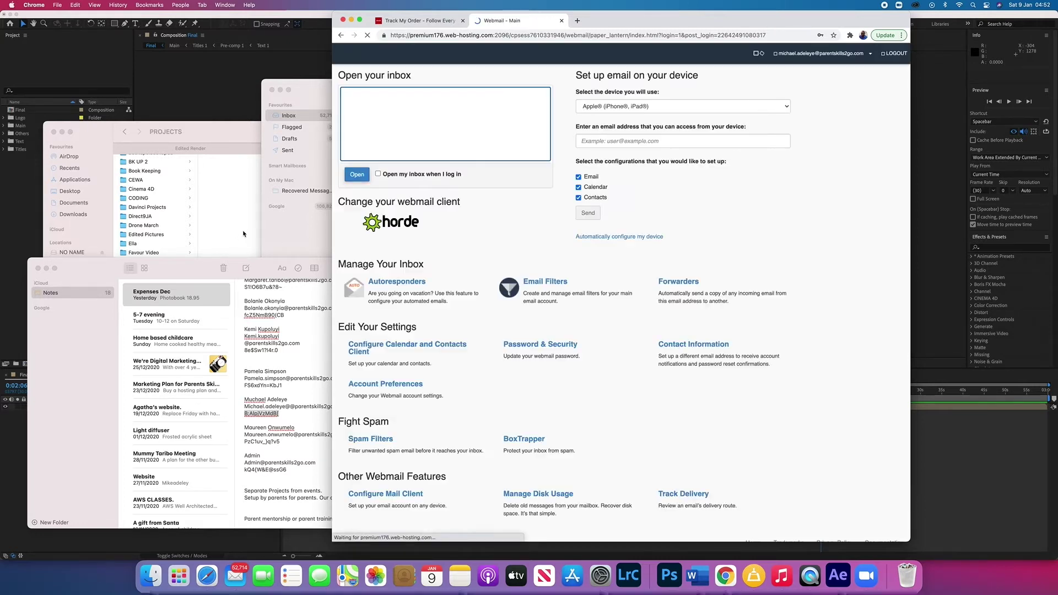
# Maximize the browser and set a new account password under Password & Security, confirming it
pyautogui.click(359, 20)
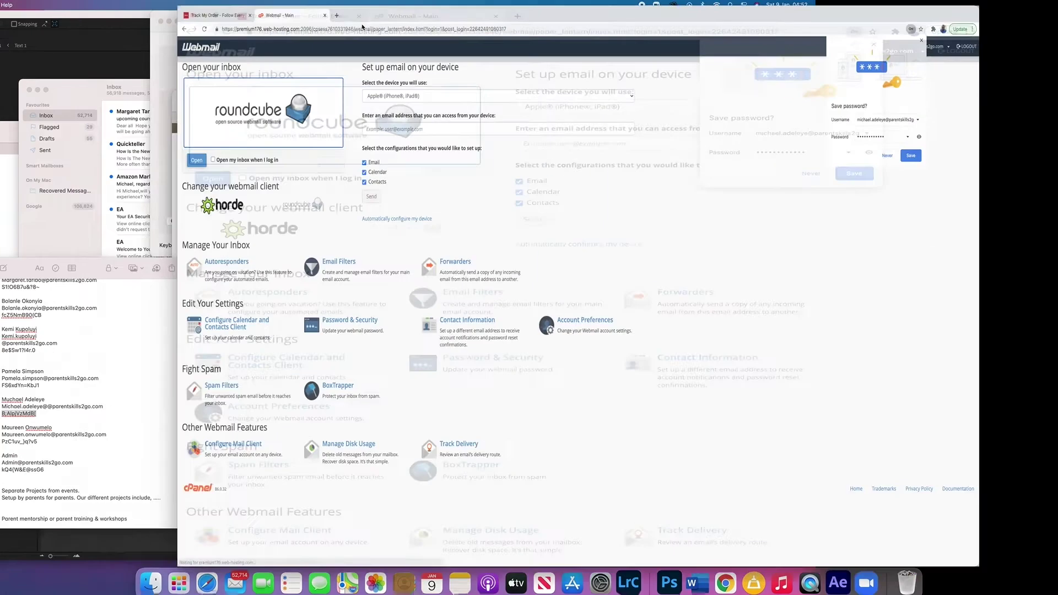
pyautogui.click(967, 43)
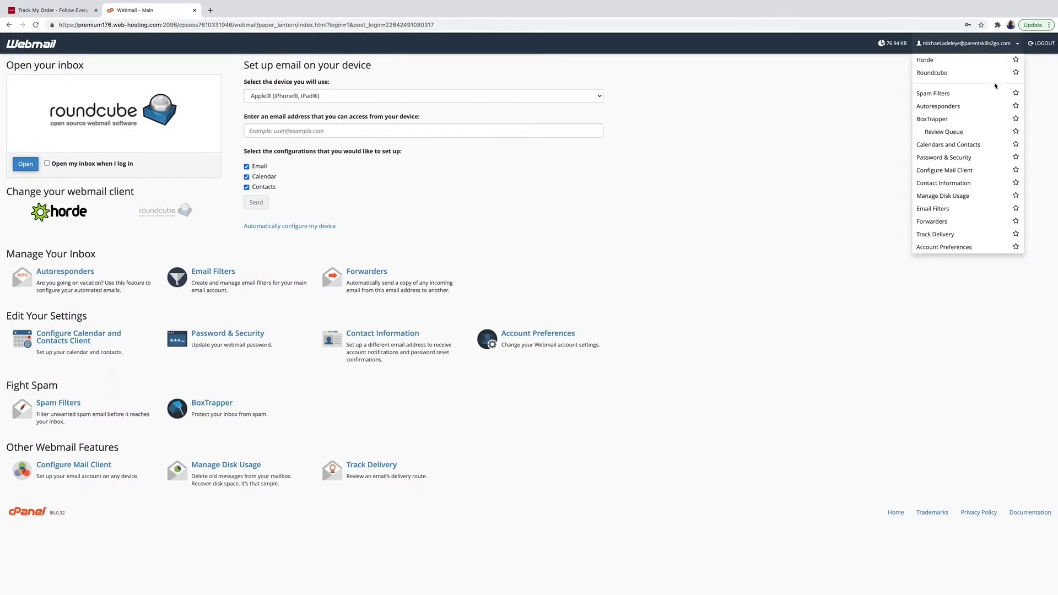
pyautogui.click(991, 158)
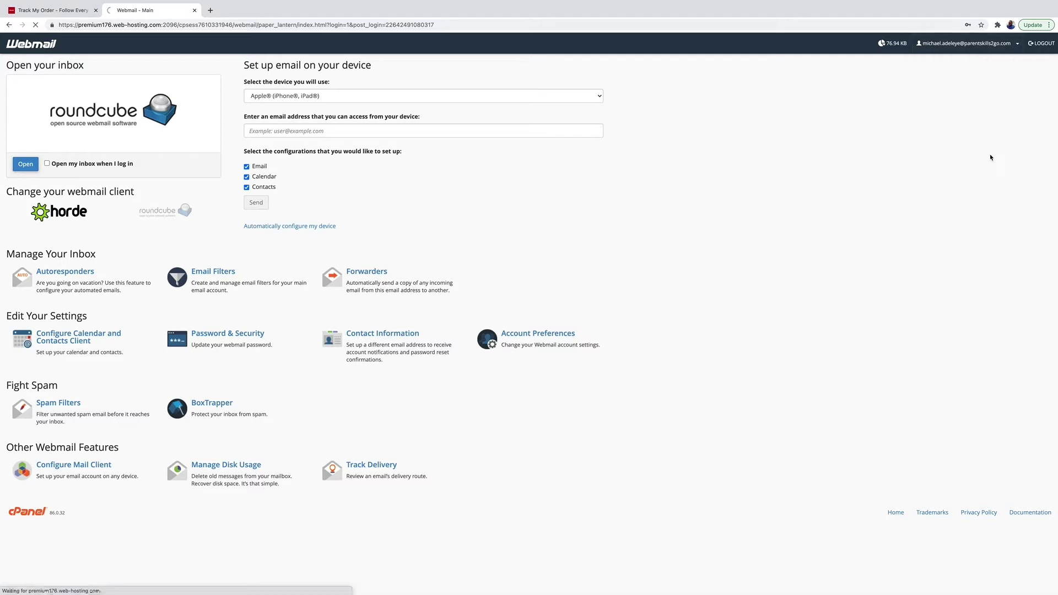
pyautogui.moveTo(47, 119); pyautogui.dragTo(5, 119)
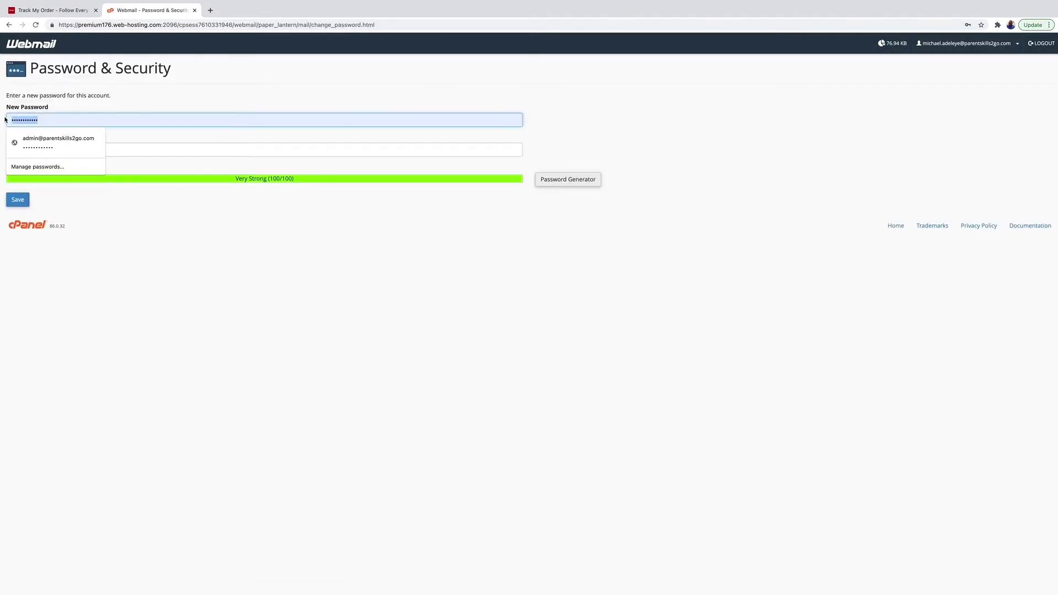
pyautogui.write('•••••••••')
pyautogui.press('super+BackSpace')
pyautogui.write('••••••••••••••')
pyautogui.press('Tab')
pyautogui.write('••••••••••••••')
pyautogui.press('Return')
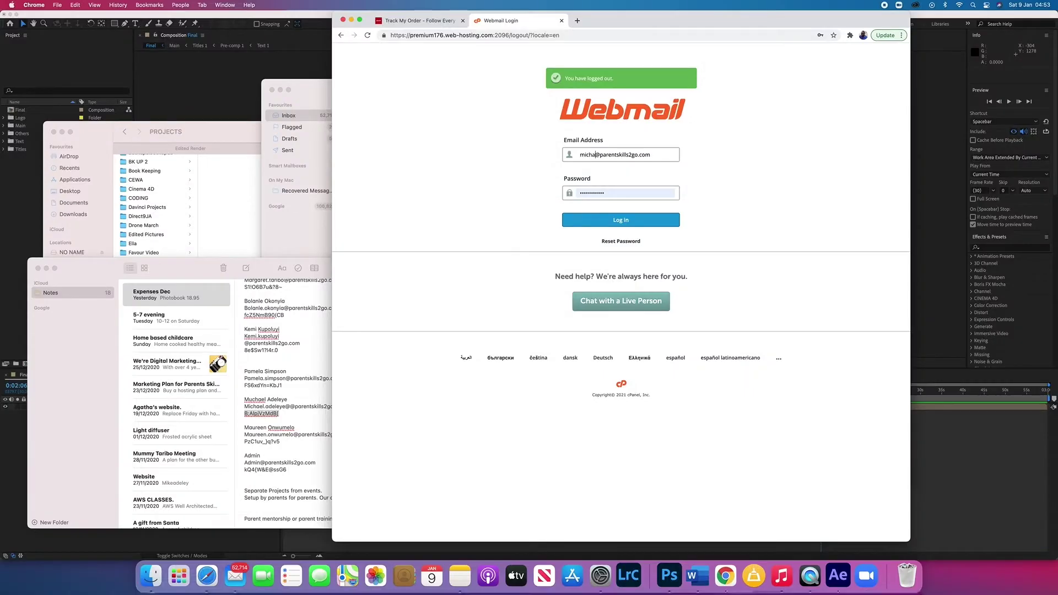
# Log back into Webmail with the account username and the new password
pyautogui.press('Tab')
pyautogui.write('••••••••••')
pyautogui.press('Return')
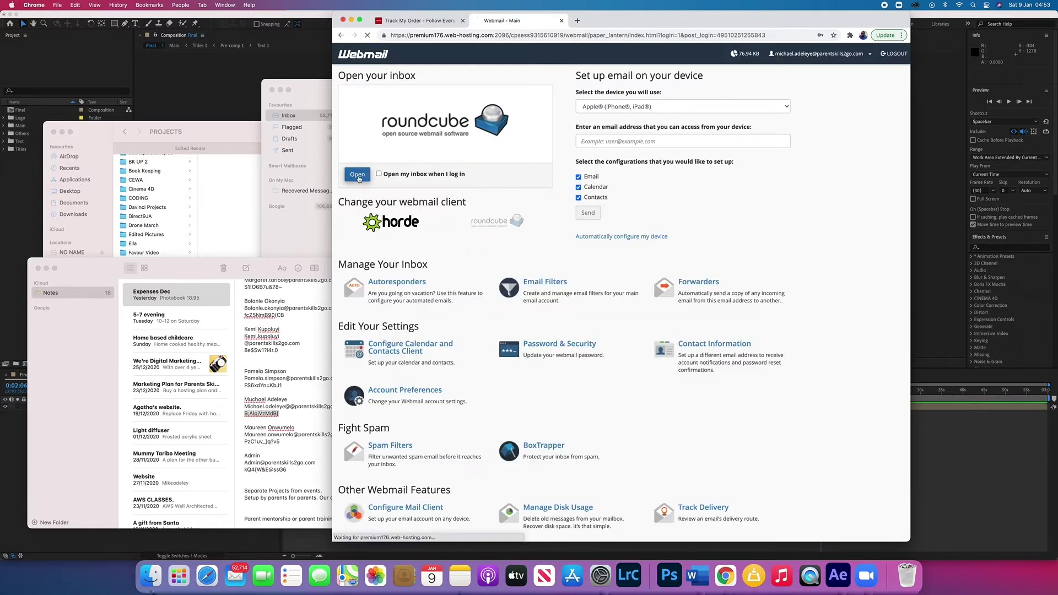
# Open the mailbox in Roundcube and open the 'Email configuration settings' message
pyautogui.click(357, 174)
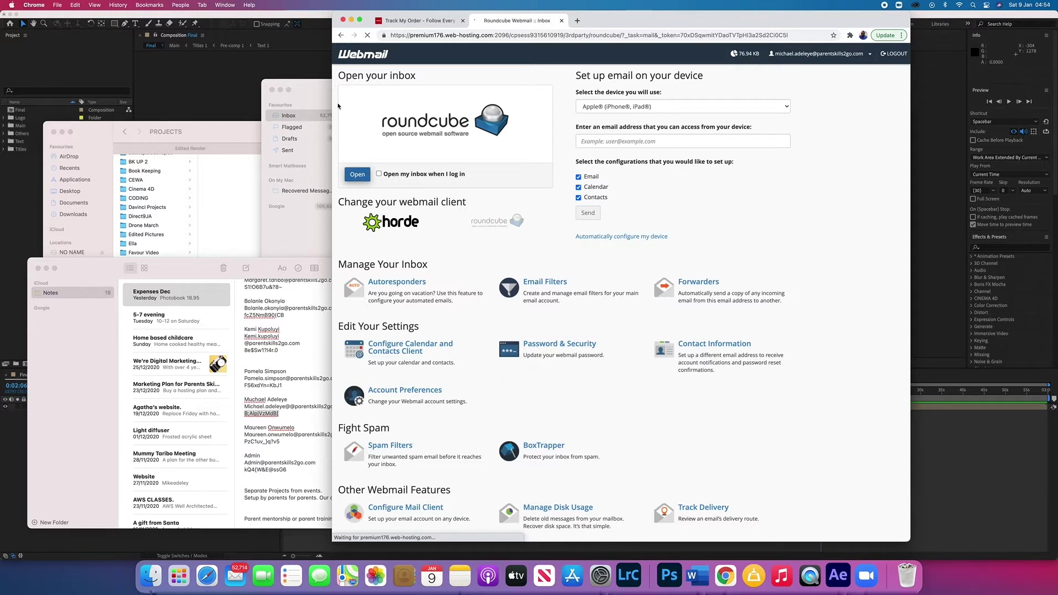
pyautogui.click(359, 19)
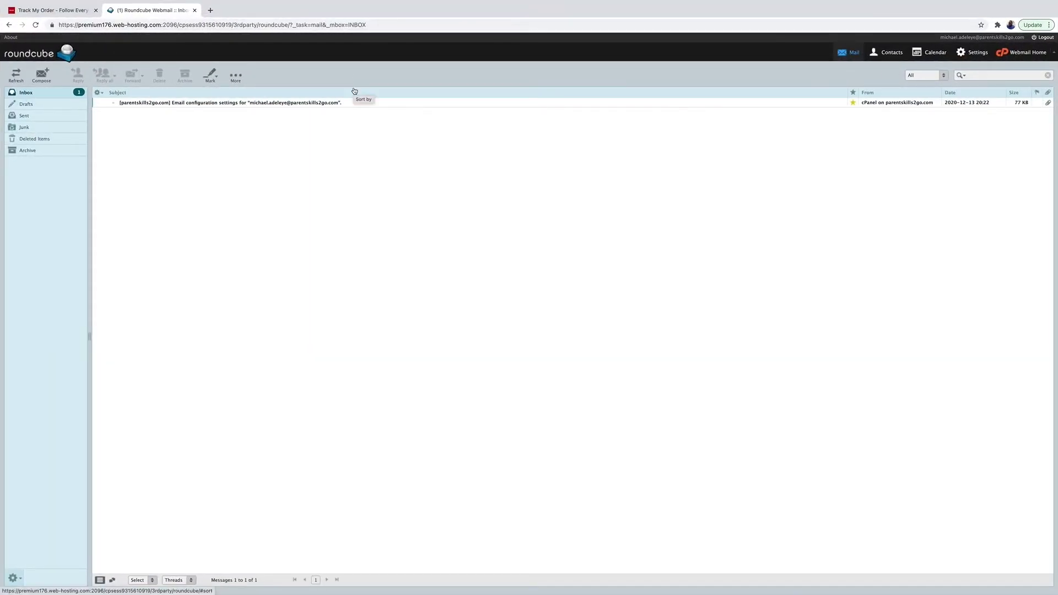
pyautogui.doubleClick(319, 104)
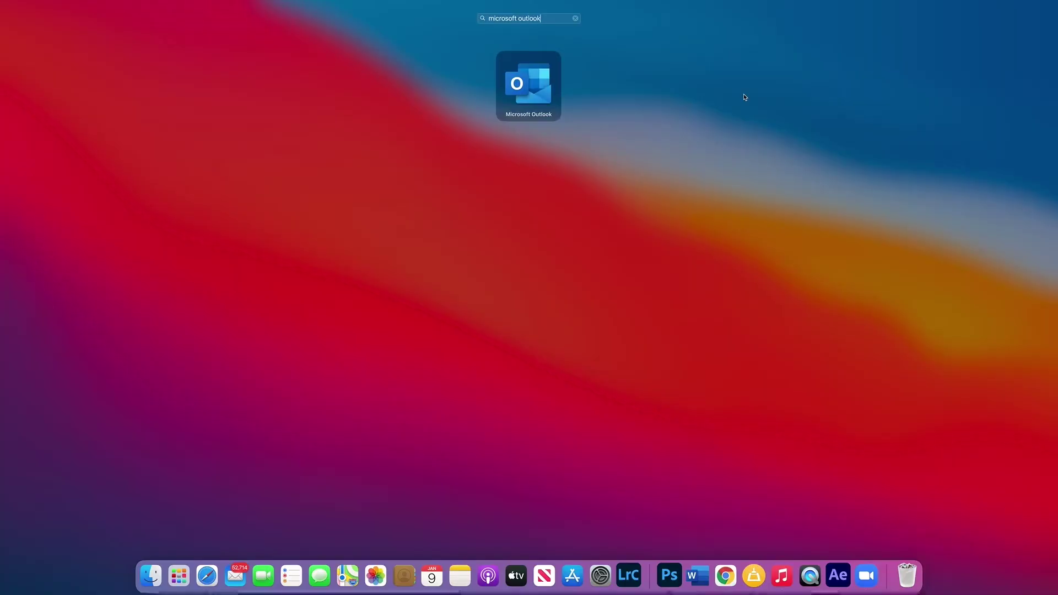
# Launch Microsoft Outlook and get past the Get started and Start Using Outlook screens
pyautogui.press('Return')
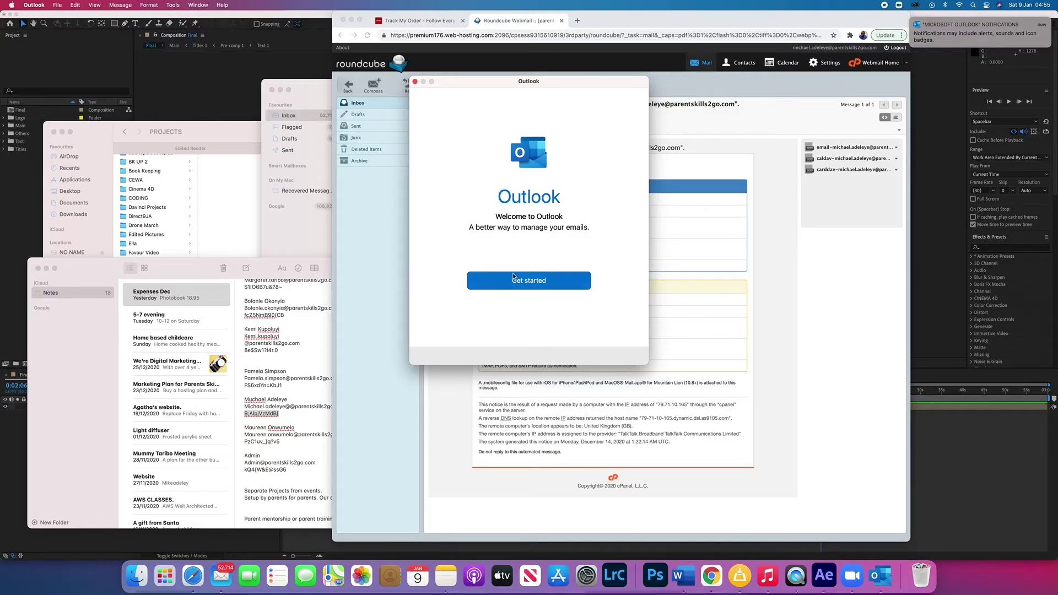
pyautogui.click(541, 282)
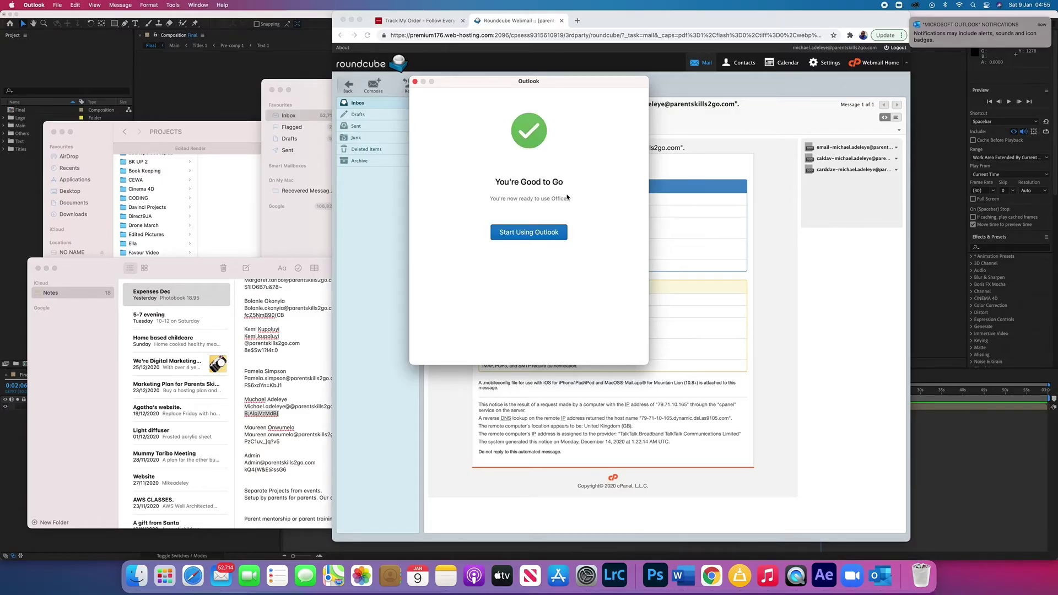
pyautogui.click(540, 233)
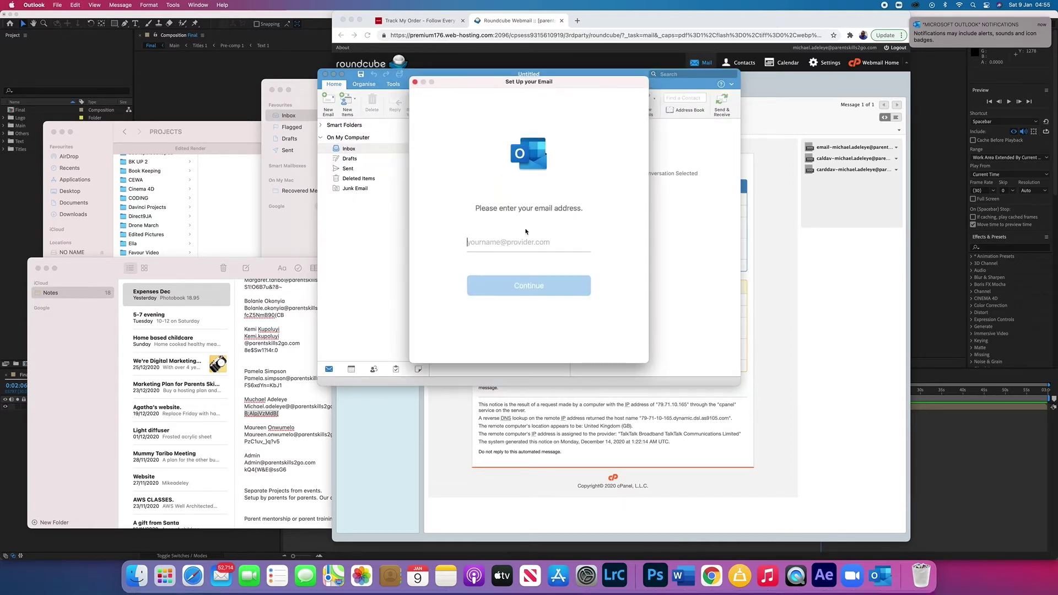
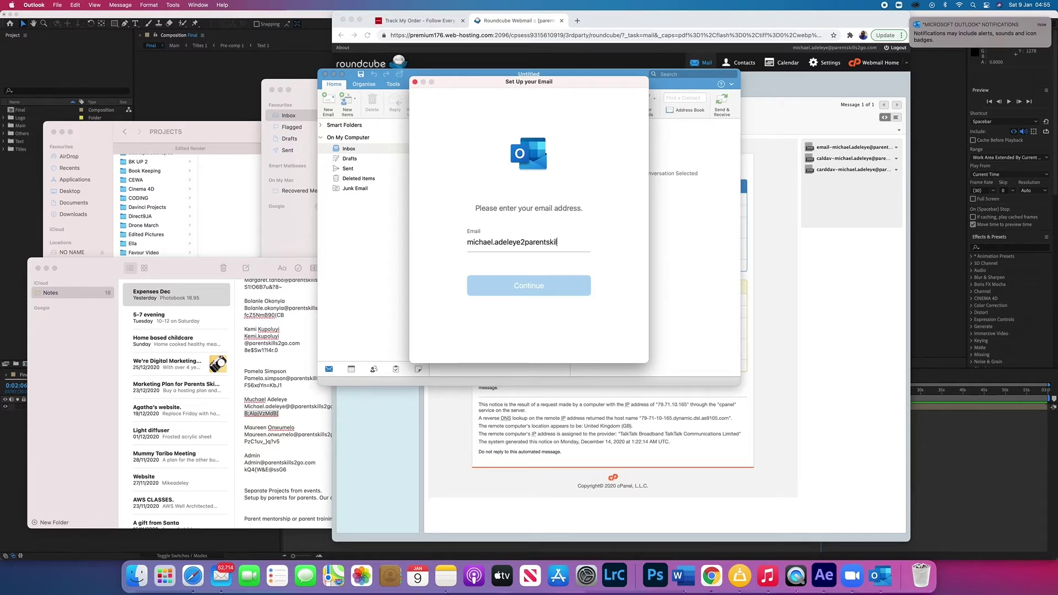
# Enter the cPanel account's email address, correcting the missing @, and continue
pyautogui.click(525, 242)
pyautogui.press('BackSpace')
pyautogui.write('@')
pyautogui.click(525, 283)
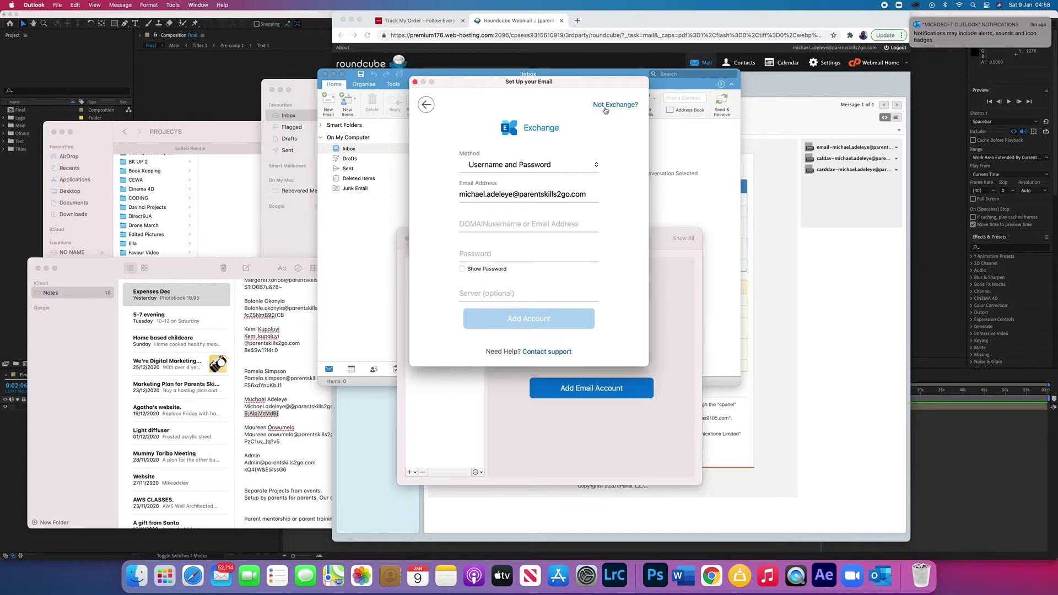
# Choose IMAP/POP, enter the account password, and set incoming server to parentskills2go.com
pyautogui.click(617, 106)
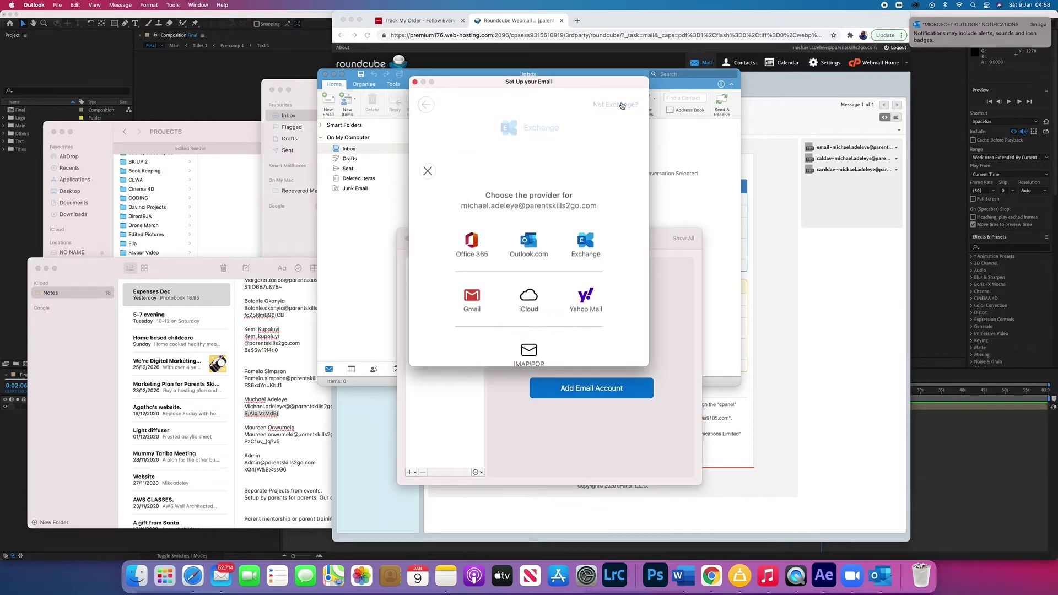
pyautogui.click(530, 292)
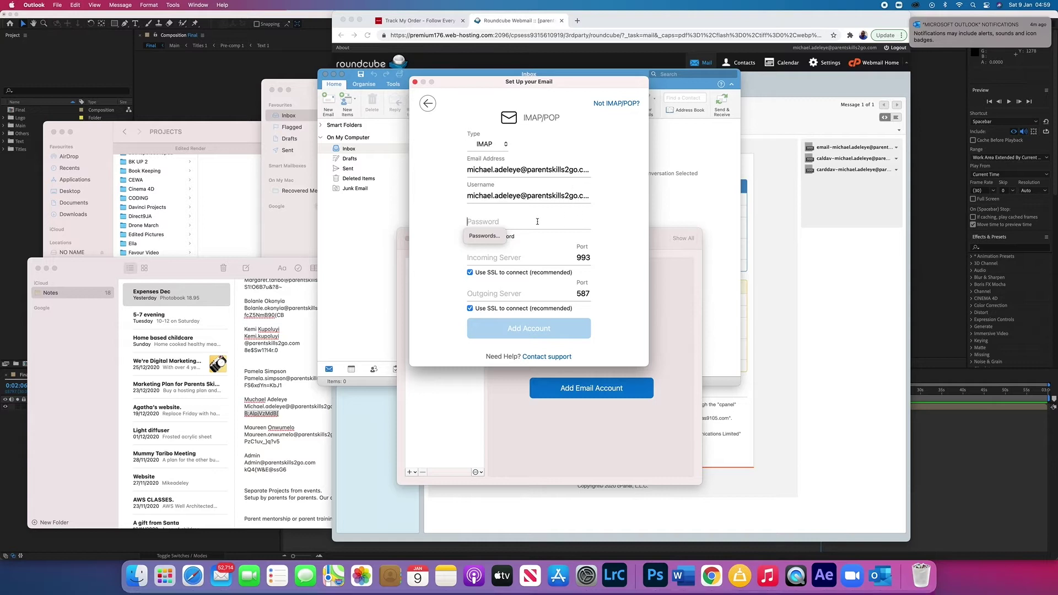
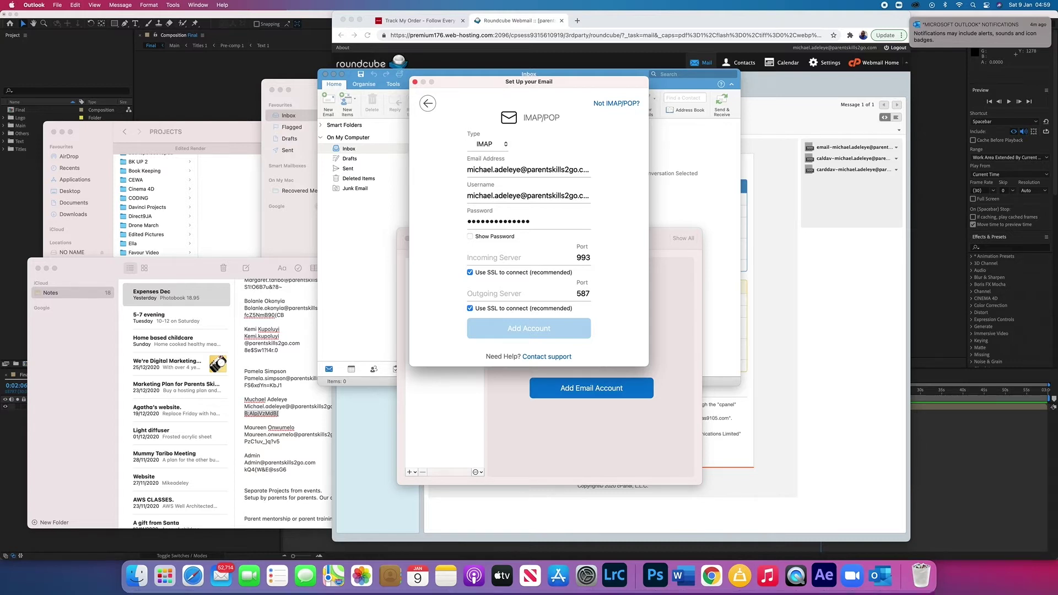
pyautogui.click(786, 250)
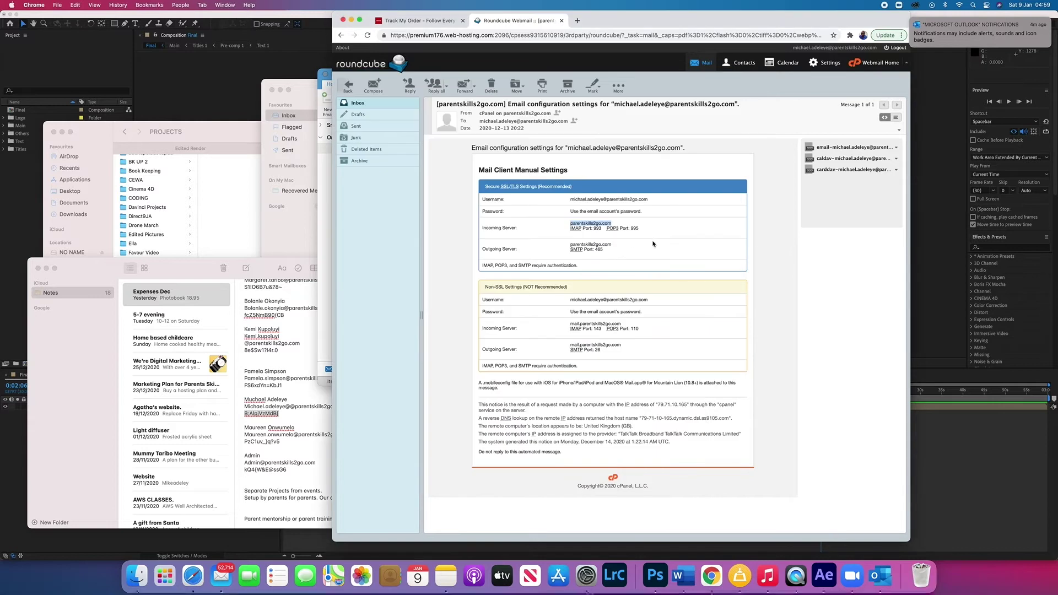
pyautogui.doubleClick(592, 224)
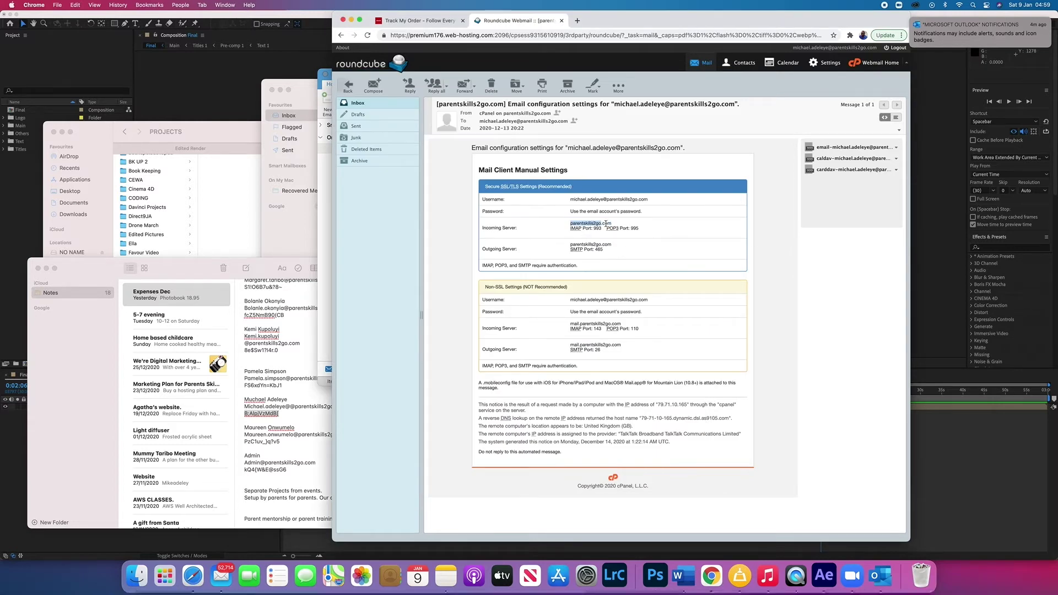
pyautogui.rightClick(580, 223)
pyautogui.click(588, 241)
pyautogui.press('super+Tab')
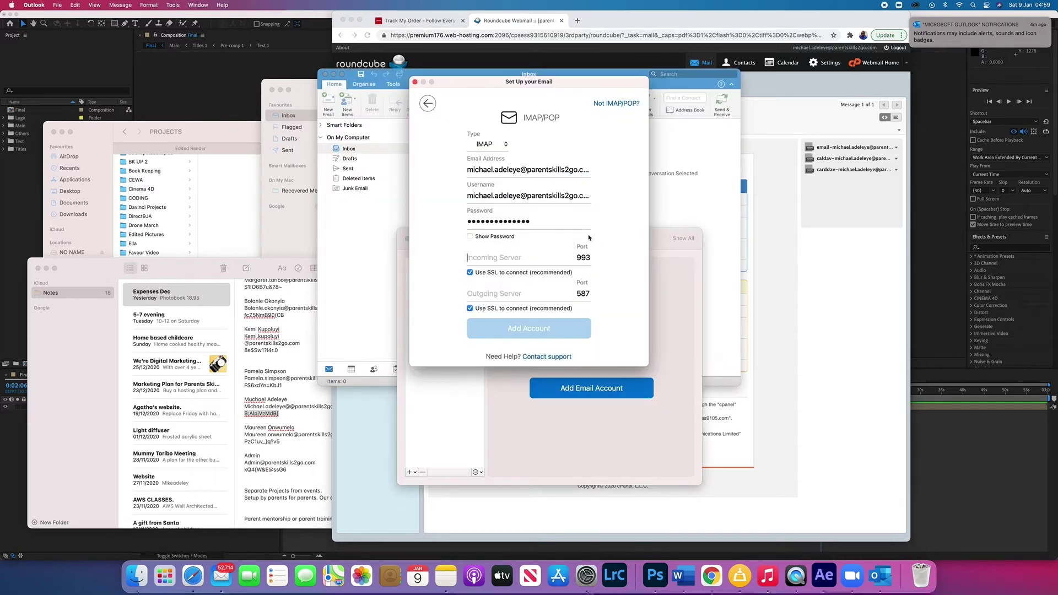
pyautogui.rightClick(490, 258)
pyautogui.click(526, 279)
# Copy the outgoing server name from the email and paste parentskills2go.com as Outgoing Server
pyautogui.press('super+Tab')
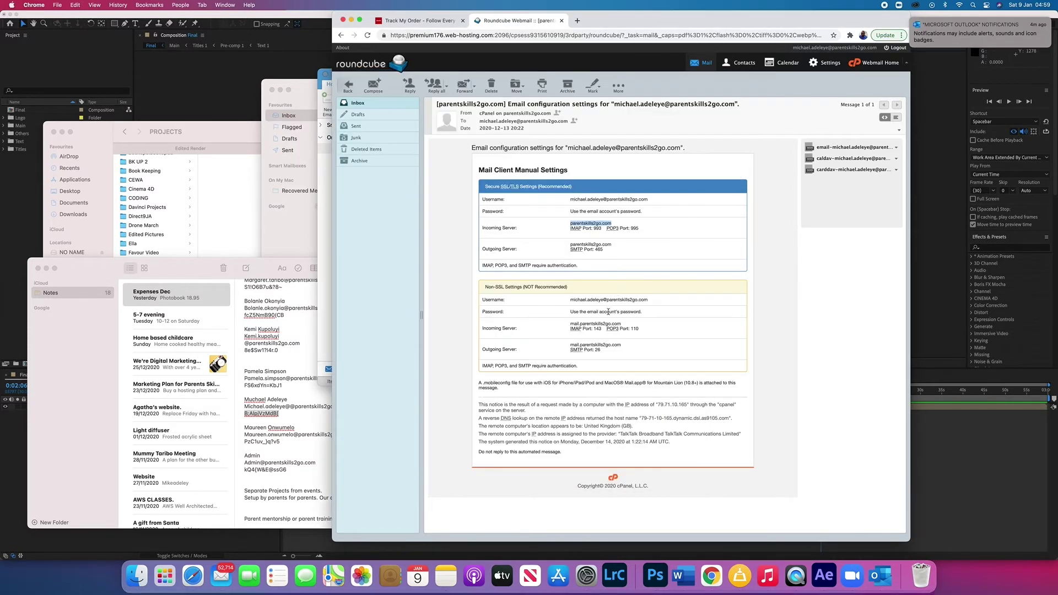
pyautogui.press('super+Tab')
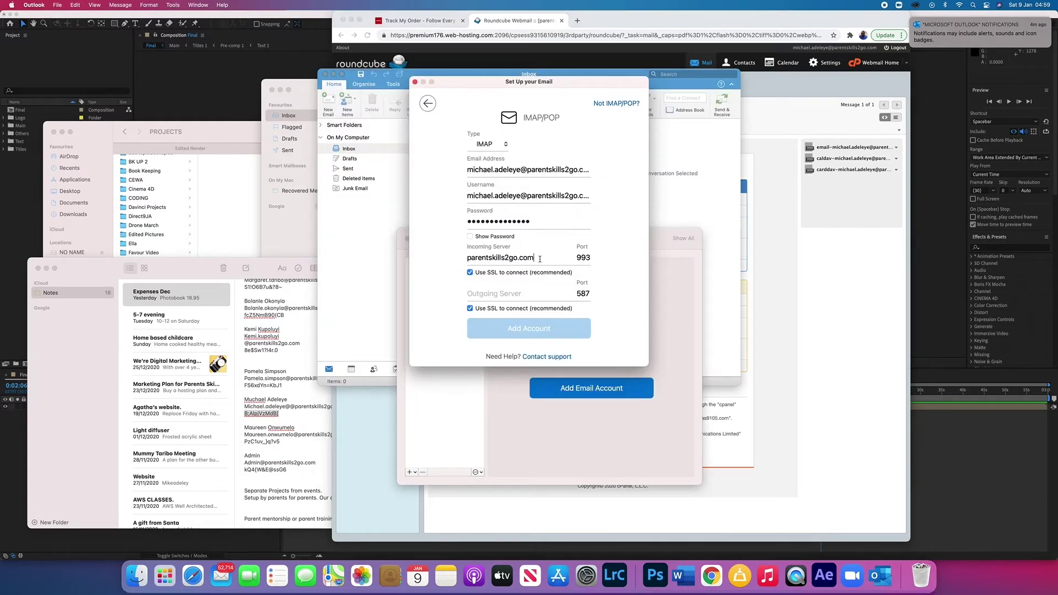
pyautogui.press('super+Tab')
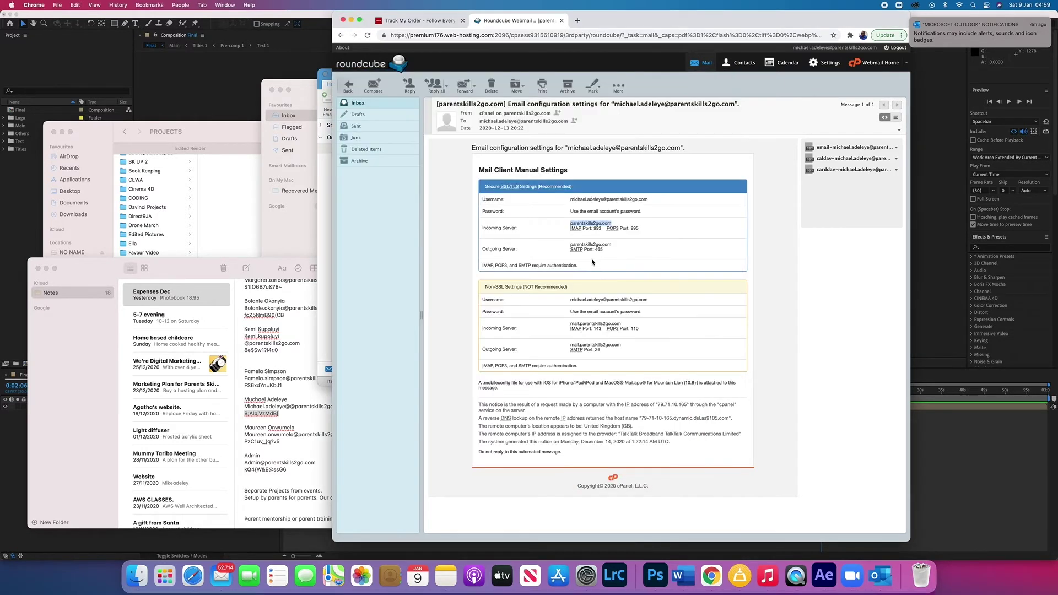
pyautogui.press('super+Tab')
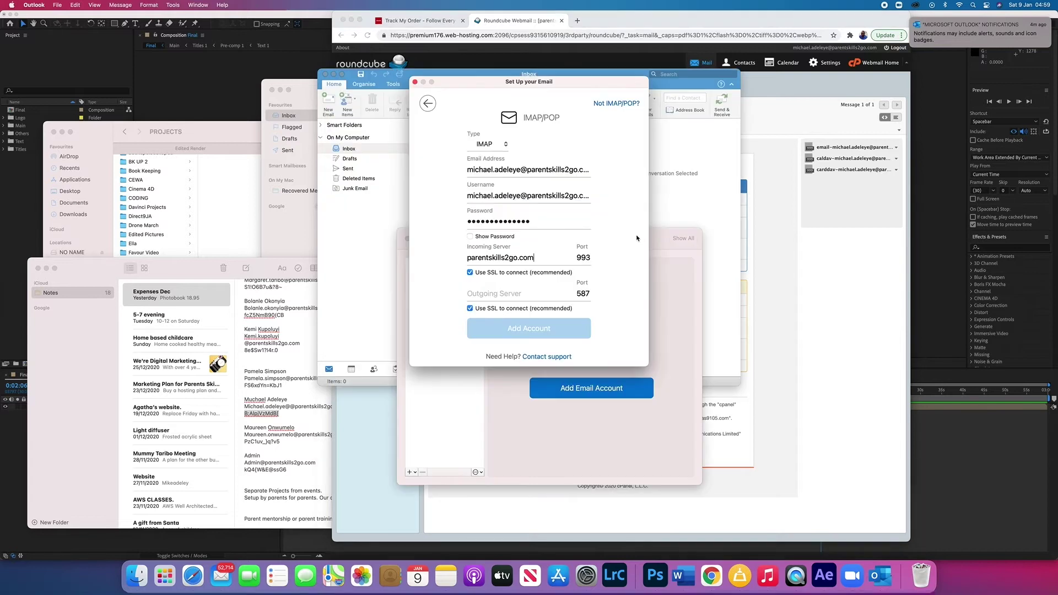
pyautogui.press('super+Tab')
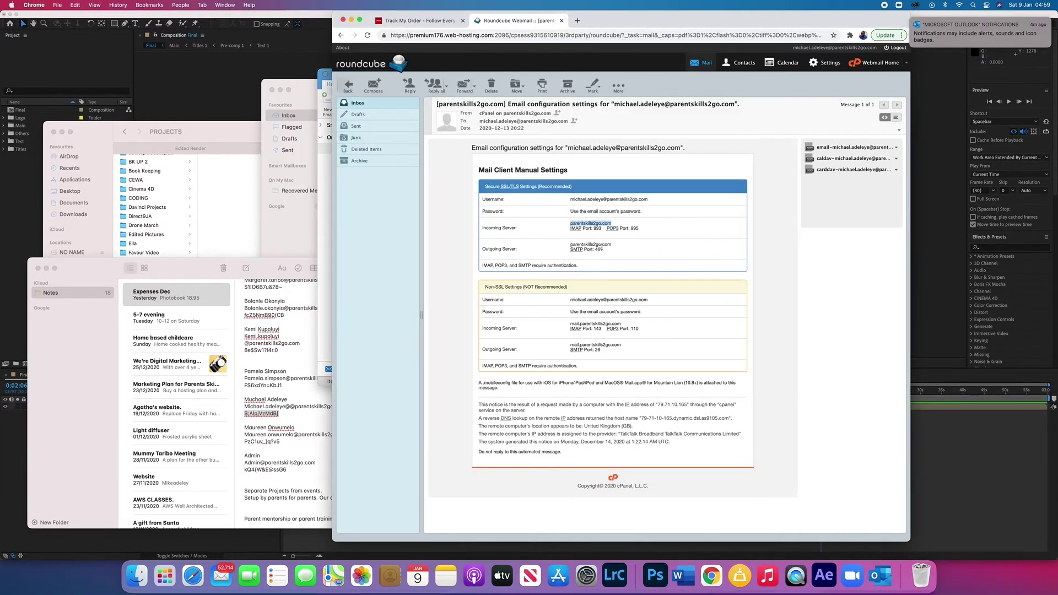
pyautogui.moveTo(612, 244); pyautogui.dragTo(571, 244)
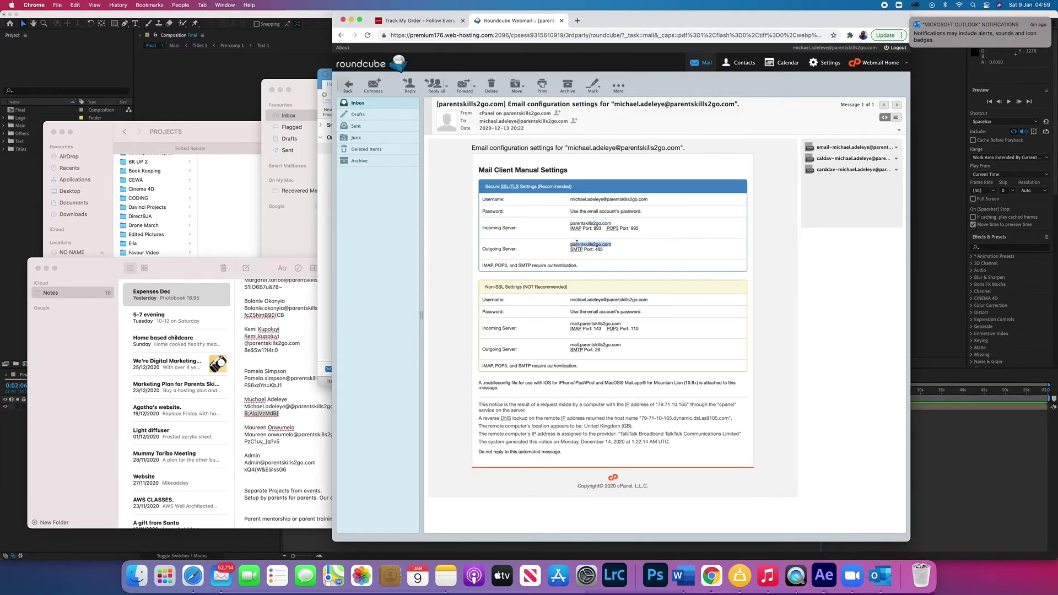
pyautogui.rightClick(575, 243)
pyautogui.click(592, 262)
pyautogui.press('super+Tab')
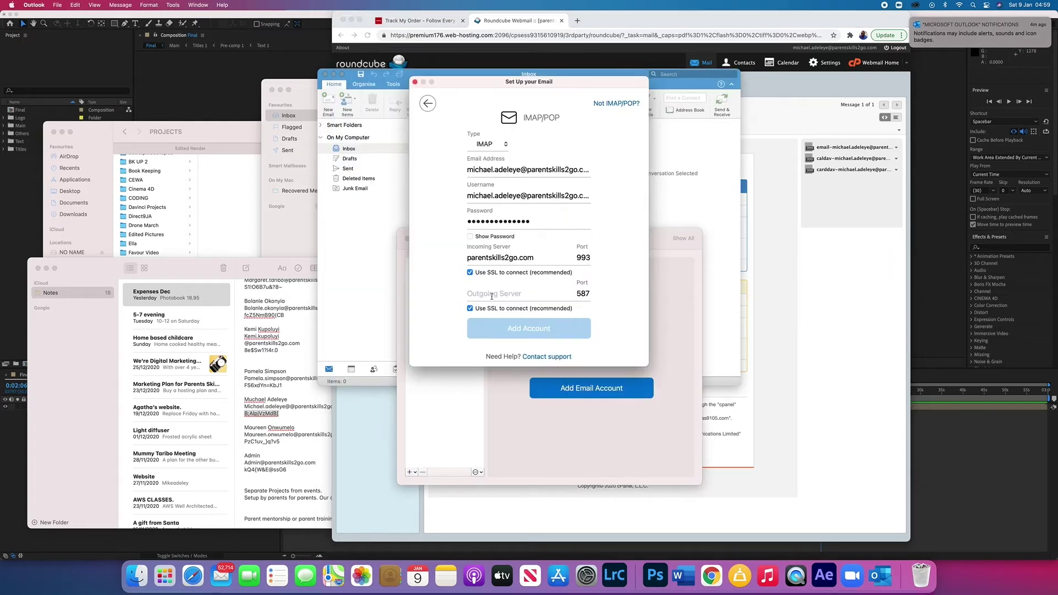
pyautogui.rightClick(488, 292)
pyautogui.click(540, 308)
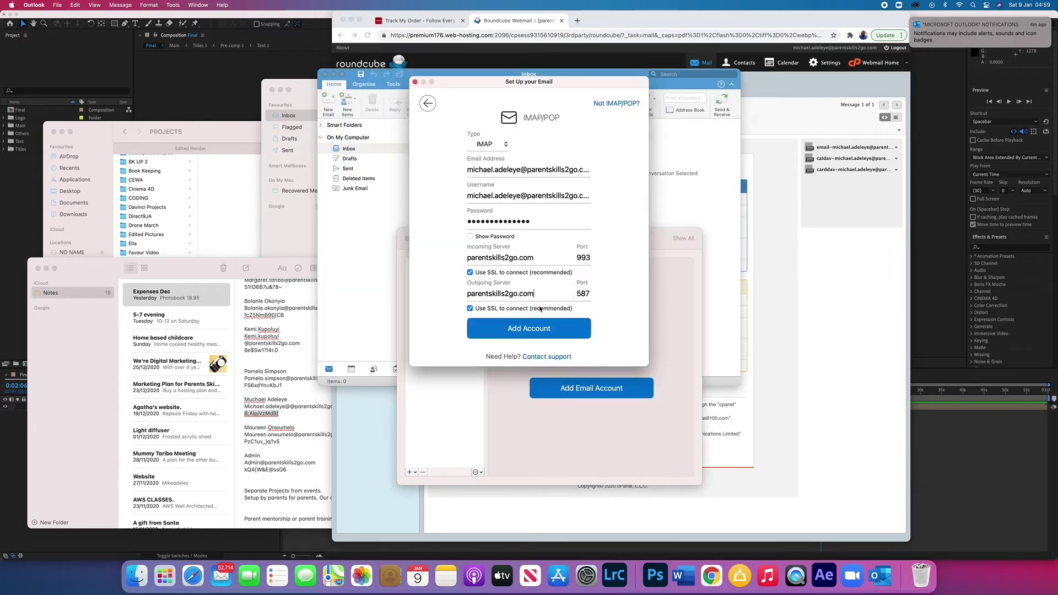
# Replace outgoing port 587 with 465 from the email and submit the account
pyautogui.press('super+Tab')
pyautogui.rightClick(599, 249)
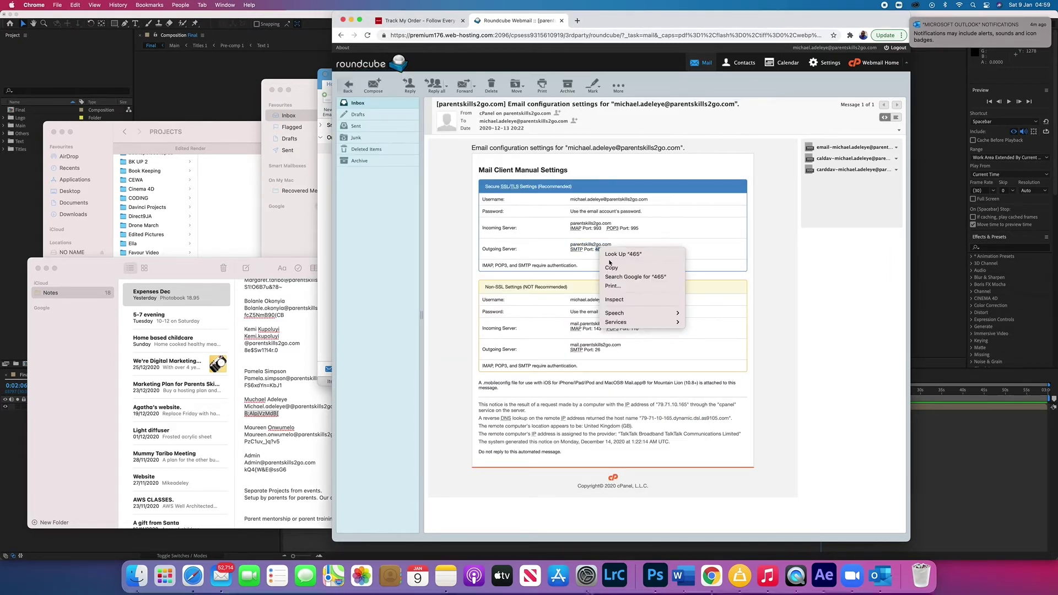
pyautogui.click(617, 266)
pyautogui.press('super+Tab')
pyautogui.doubleClick(576, 294)
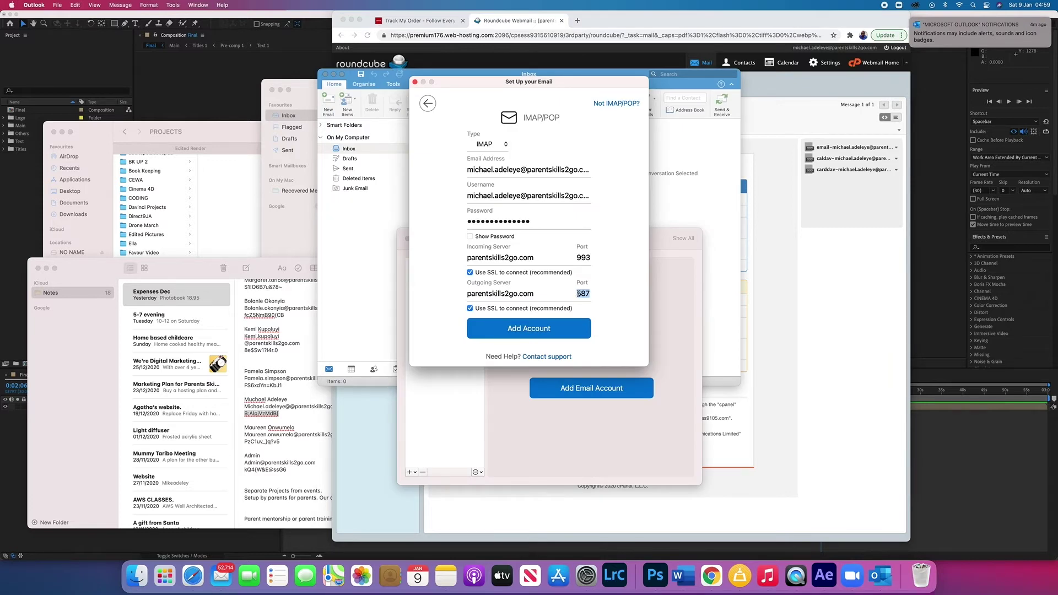
pyautogui.press('BackSpace')
pyautogui.rightClick(577, 293)
pyautogui.click(591, 315)
pyautogui.click(538, 329)
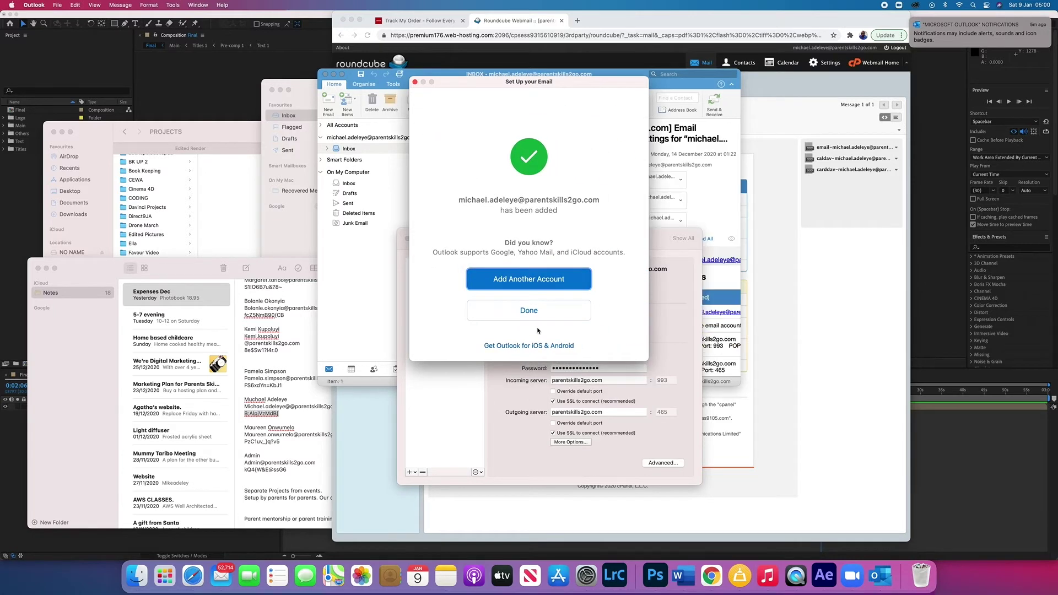
# Close the confirmation, maximize Outlook, and open the cPanel configuration message in the new inbox
pyautogui.click(537, 311)
pyautogui.click(341, 74)
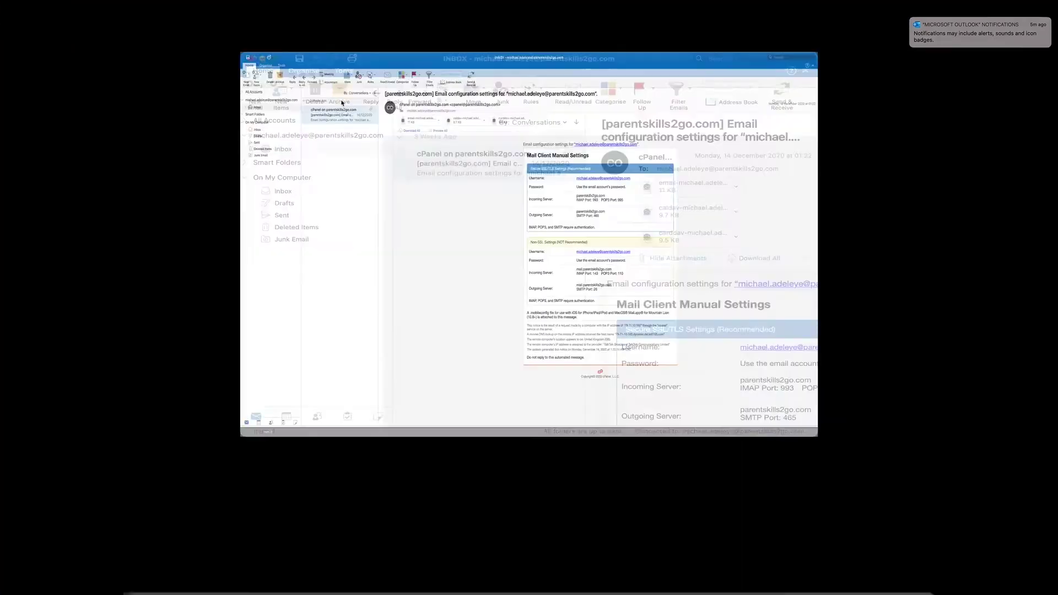
pyautogui.click(34, 88)
pyautogui.click(191, 134)
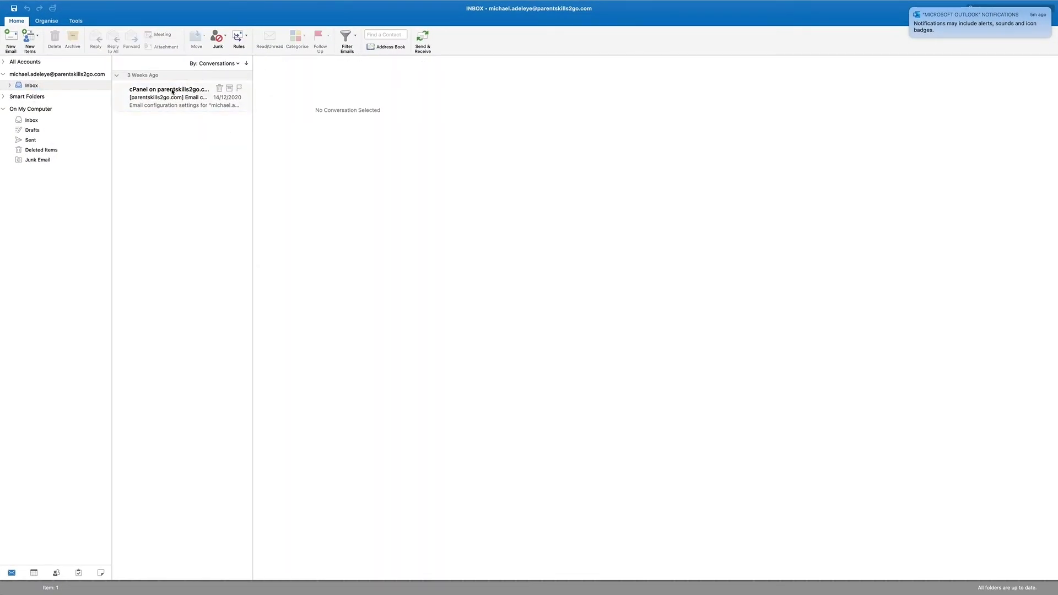
pyautogui.click(172, 92)
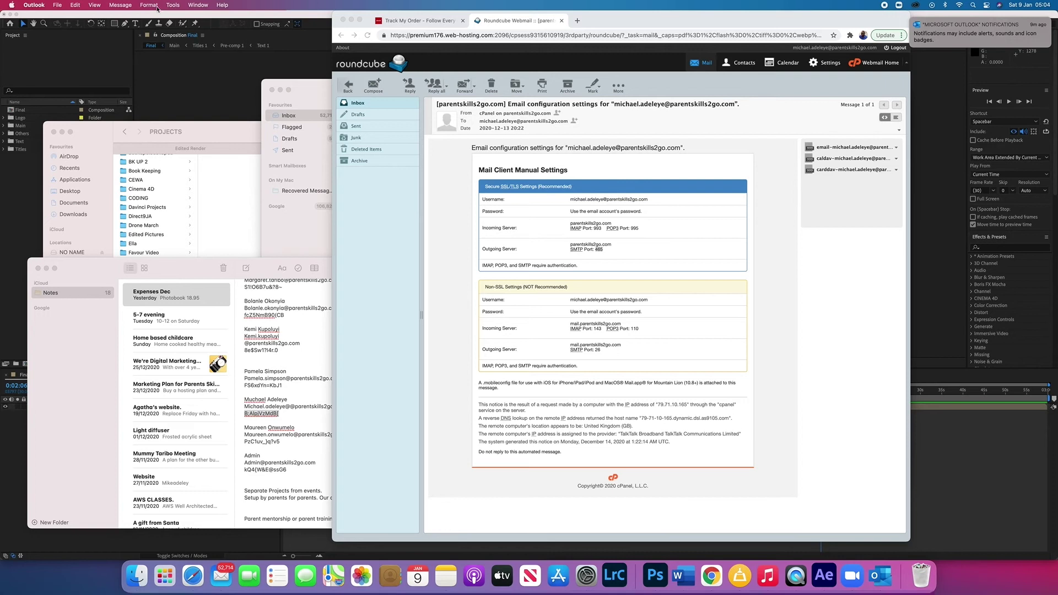
# From Tools > Accounts, use the + button to start adding a new account
pyautogui.click(173, 5)
pyautogui.click(188, 91)
pyautogui.click(410, 472)
pyautogui.click(429, 483)
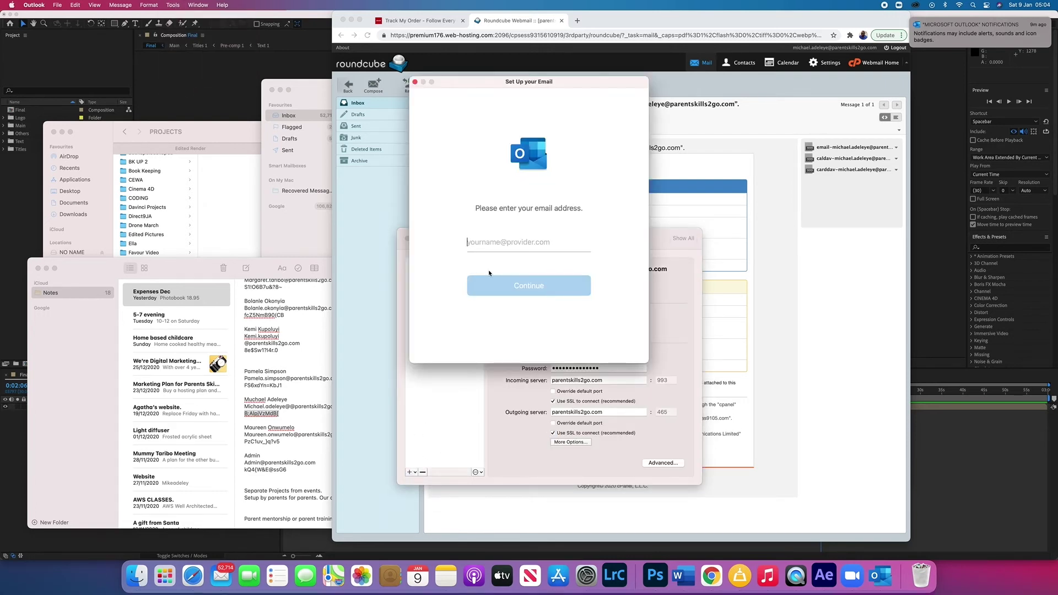
# Add the Gmail address via Google sign-in, allow access, and expand its folders instead of cPanel's
pyautogui.press('Return')
pyautogui.click(619, 348)
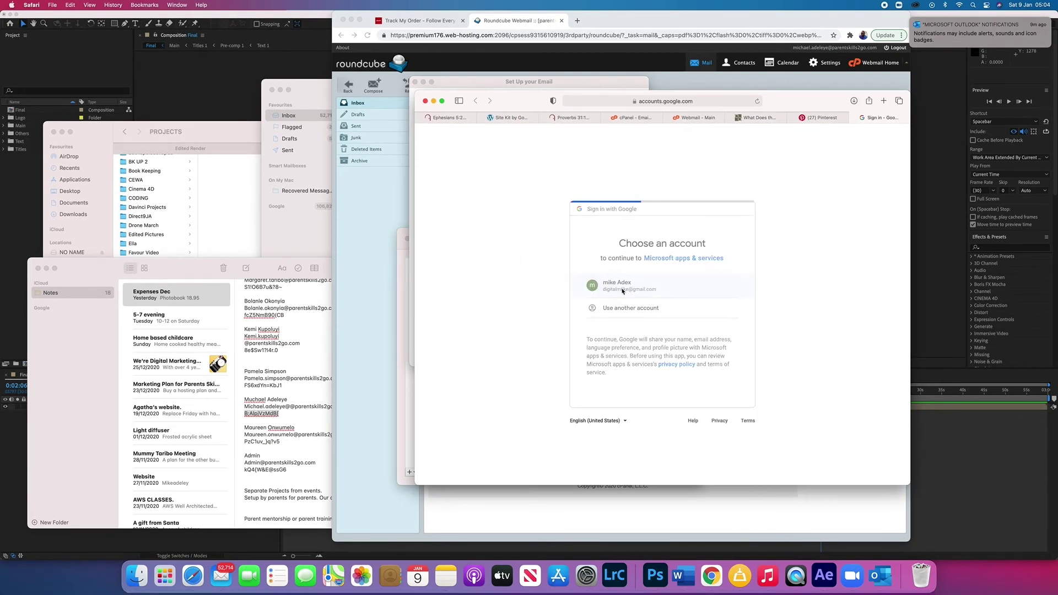
pyautogui.click(719, 411)
pyautogui.click(735, 300)
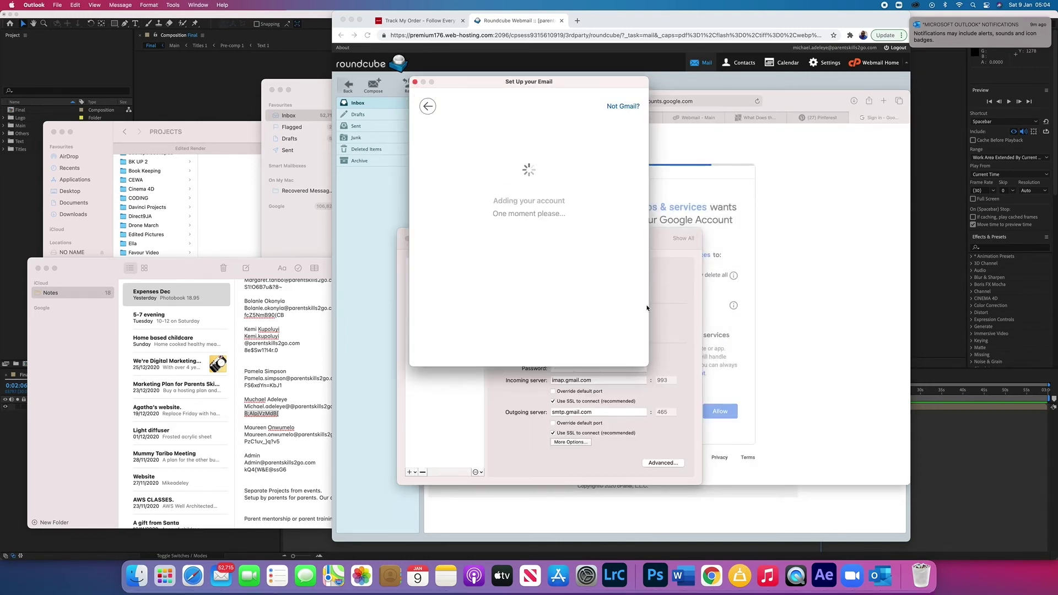
pyautogui.click(546, 309)
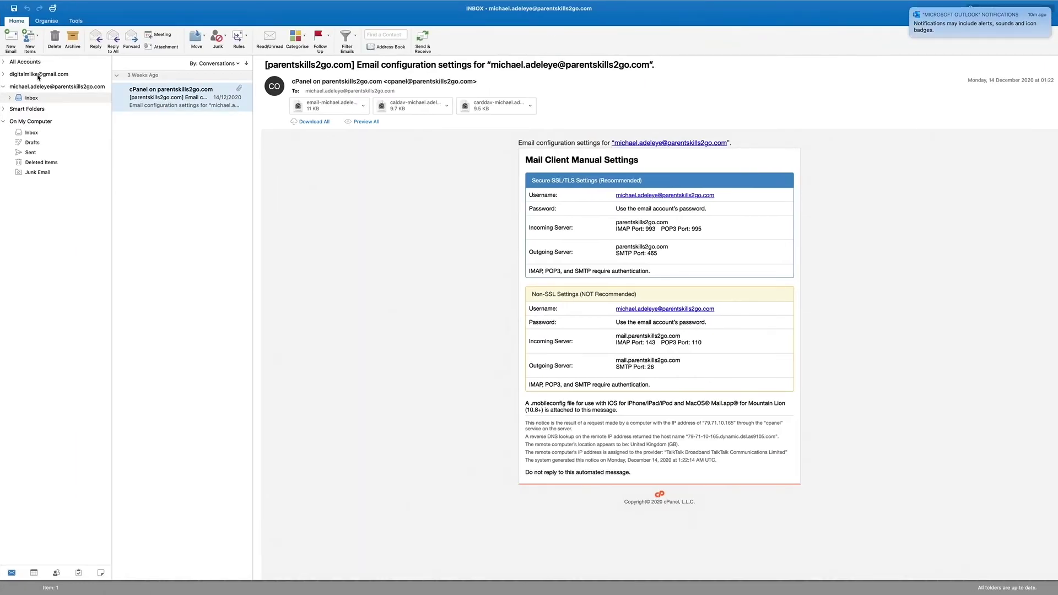
pyautogui.click(3, 87)
pyautogui.click(3, 74)
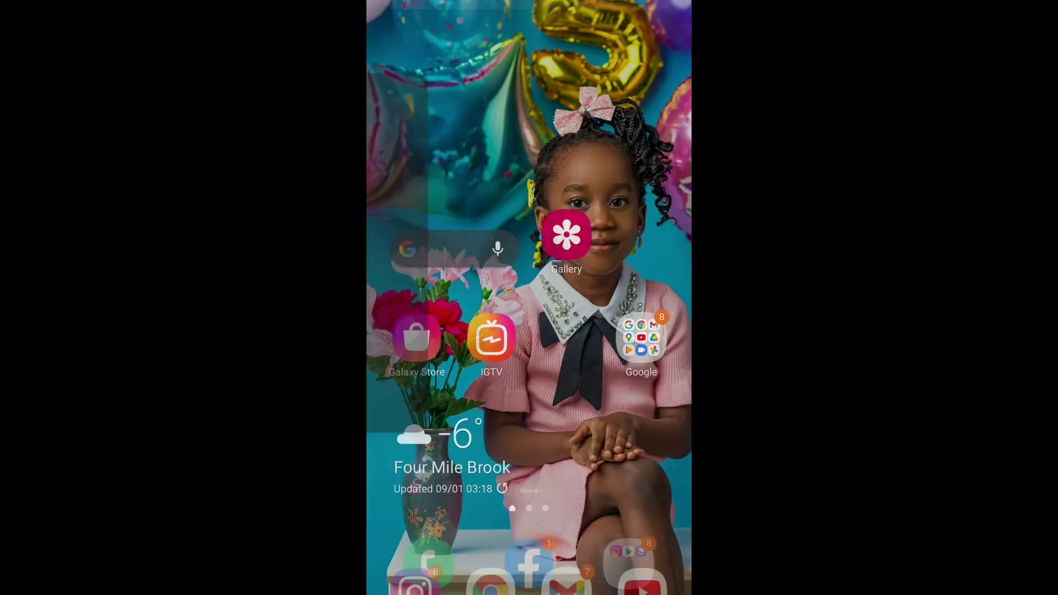
# Clear recent phone apps, then change the Outlook for Android account provider to IMAP
pyautogui.click(528, 491)
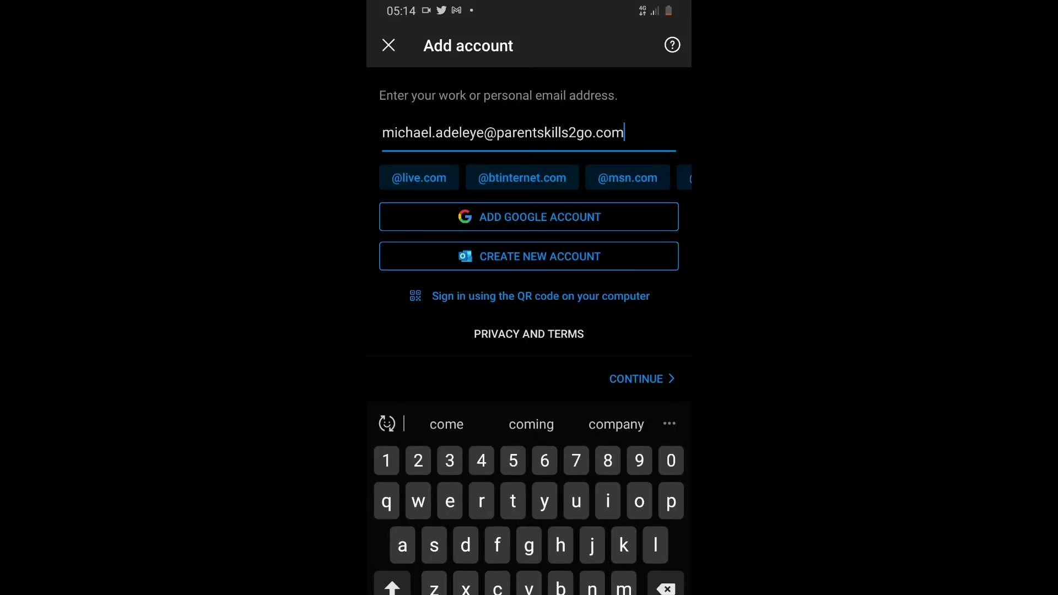
pyautogui.click(634, 45)
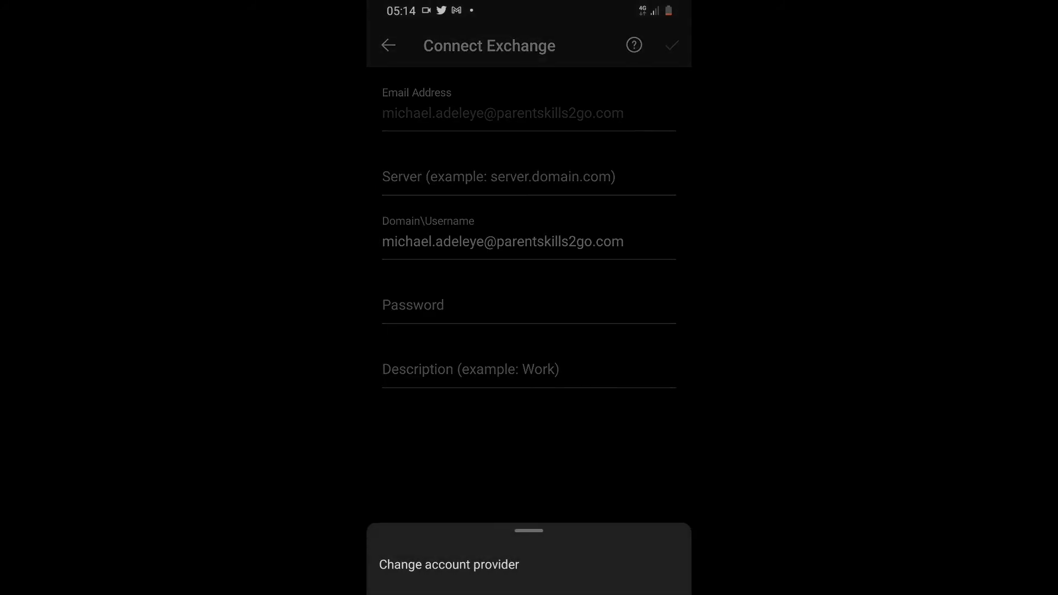
pyautogui.click(449, 564)
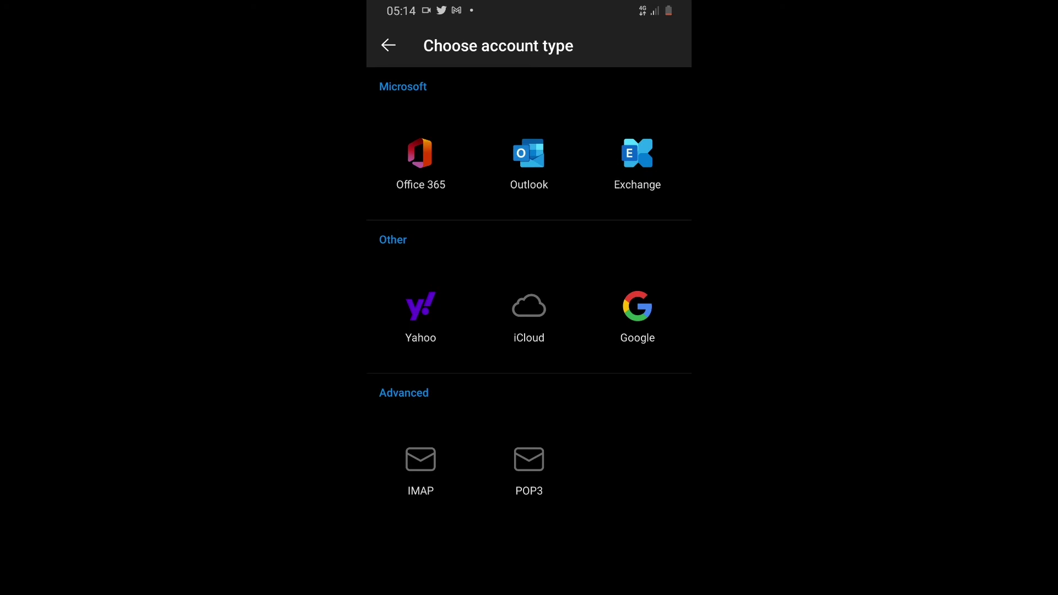
pyautogui.click(420, 468)
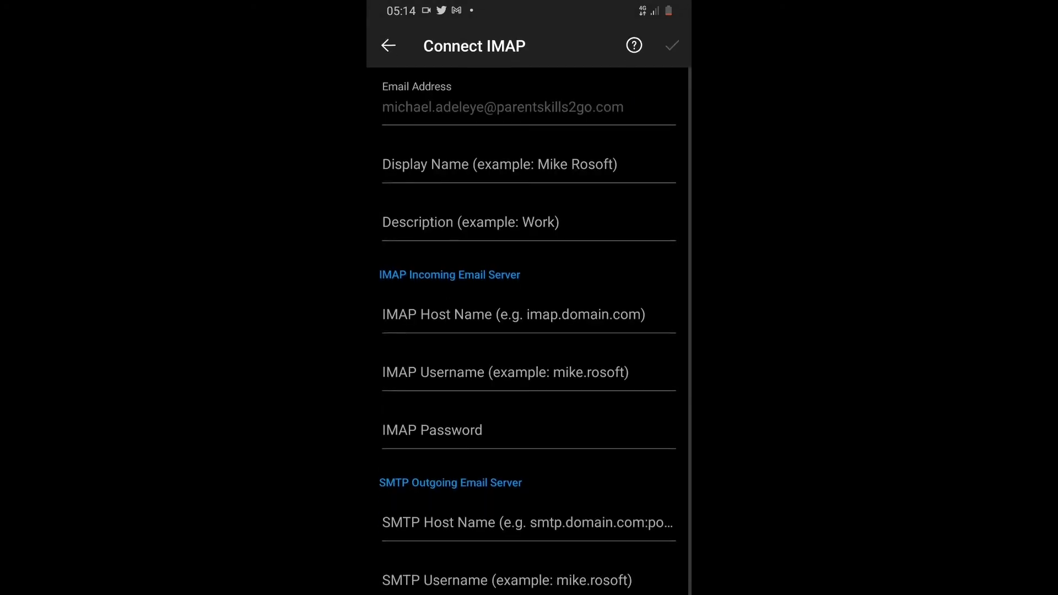
# Enter parentskills2go.com as the IMAP host and fill in the sender's display name
pyautogui.click(514, 314)
pyautogui.write('parentsk')
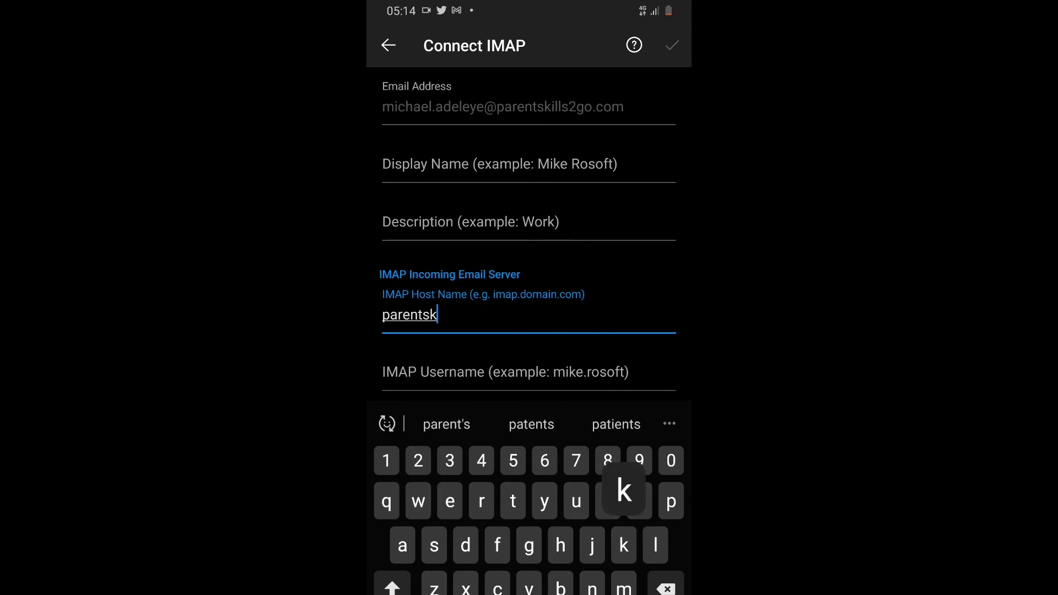
pyautogui.write('ills2go.com')
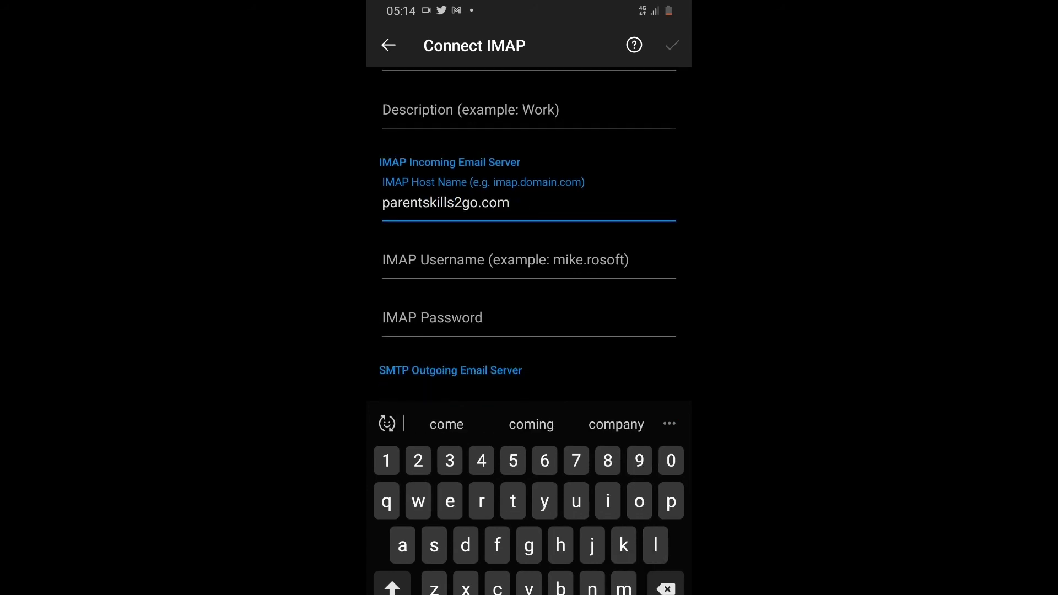
pyautogui.scroll(2, 530, 234)
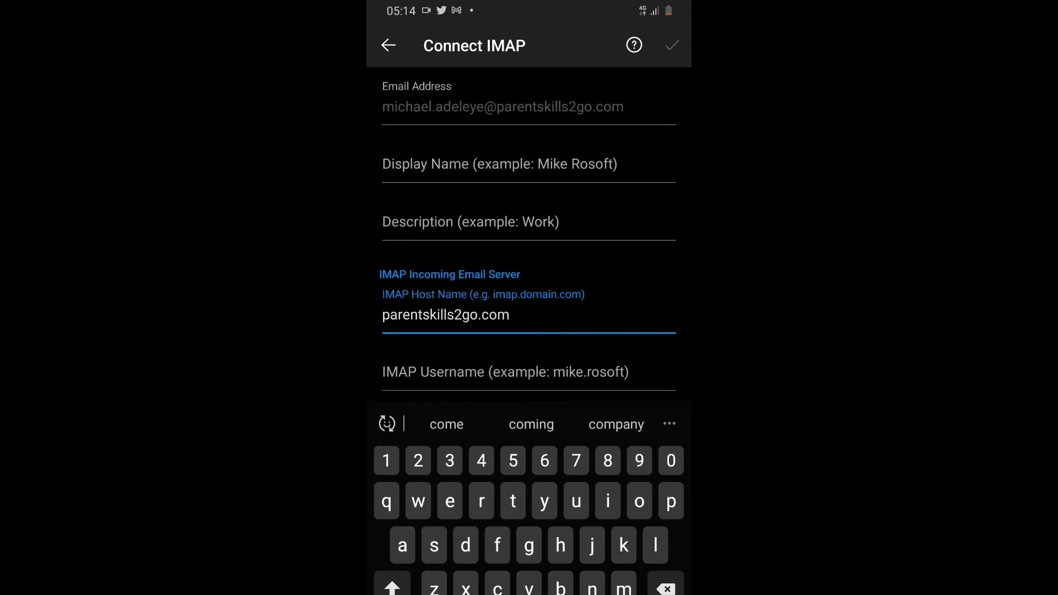
pyautogui.click(530, 164)
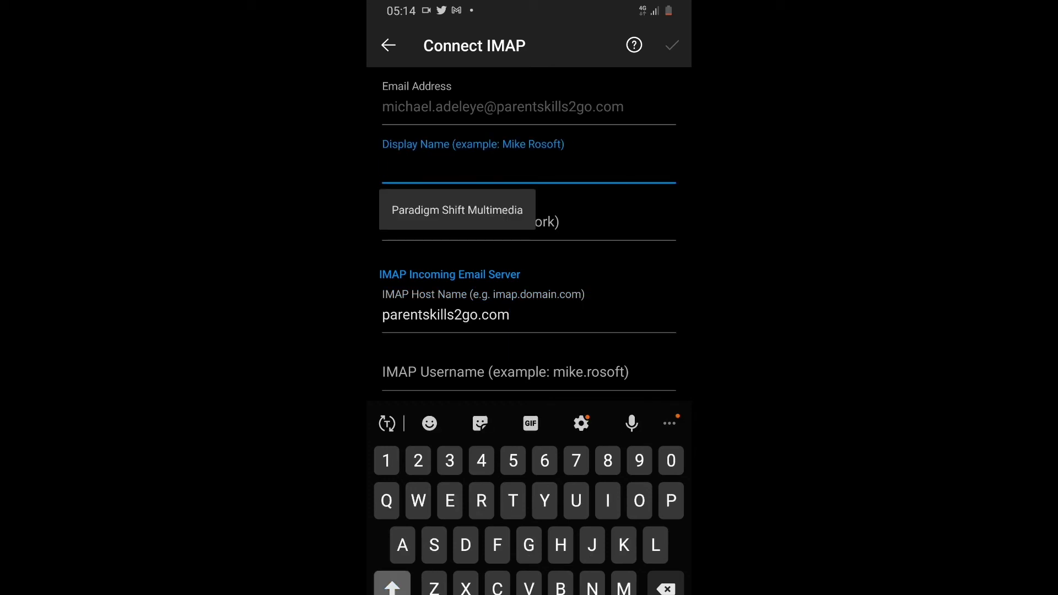
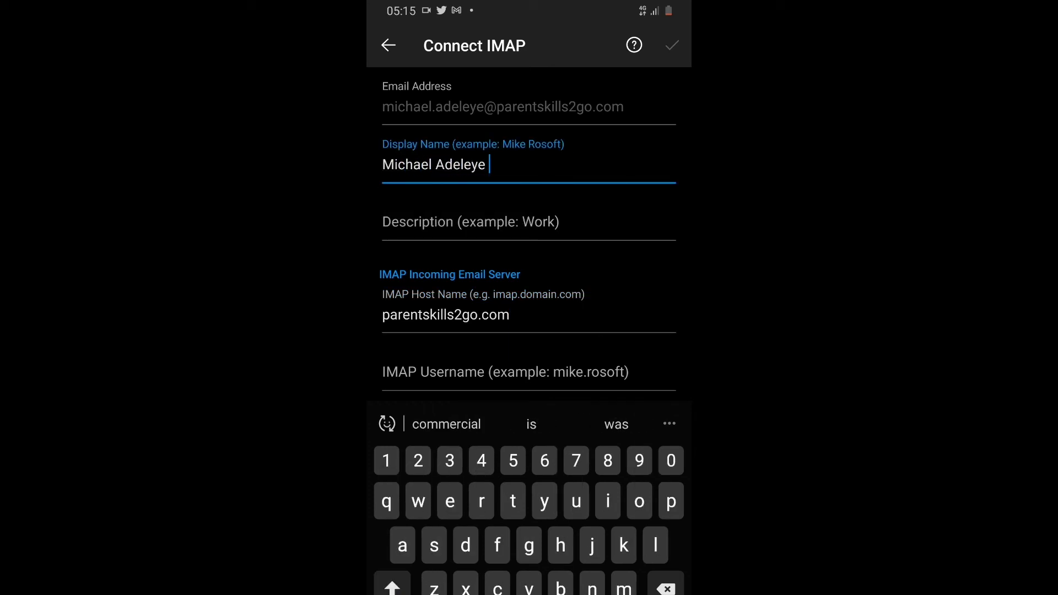
pyautogui.scroll(-3, 529, 234)
# Enter the full email address as IMAP Username and begin typing the IMAP password
pyautogui.click(530, 203)
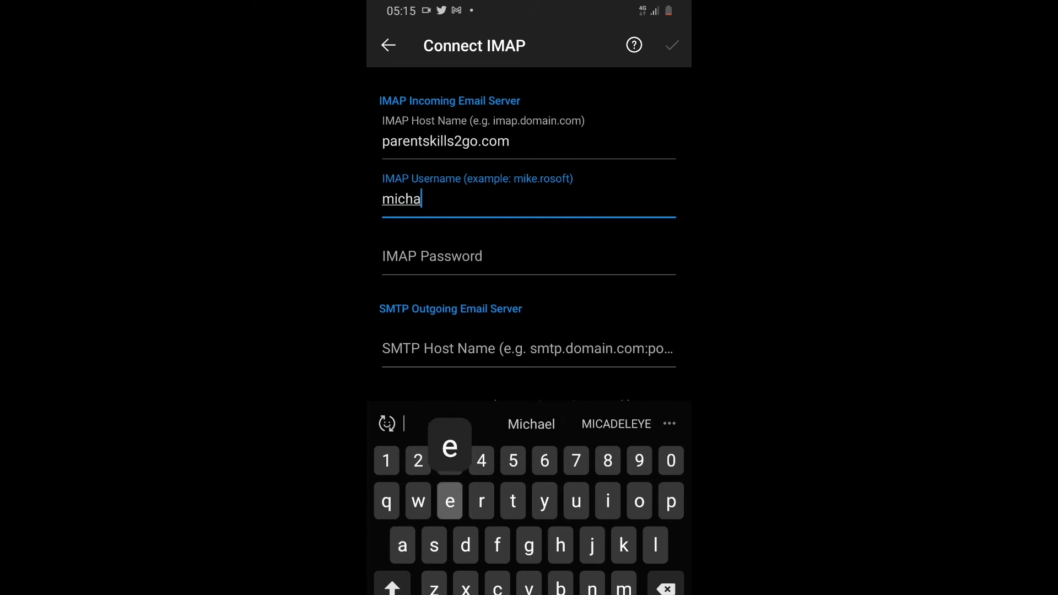
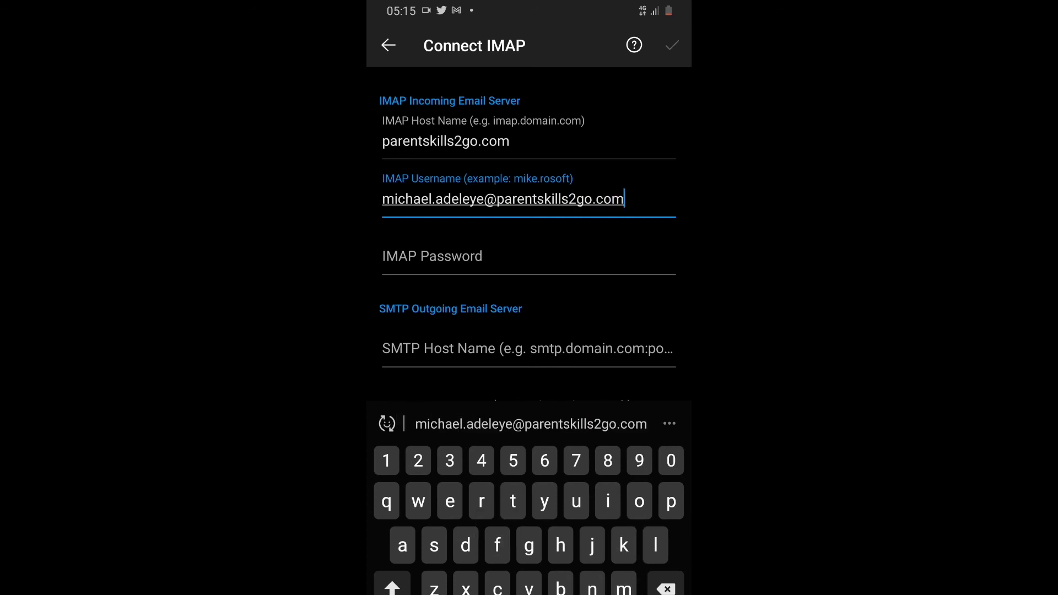
pyautogui.click(529, 256)
pyautogui.write('•••••••')
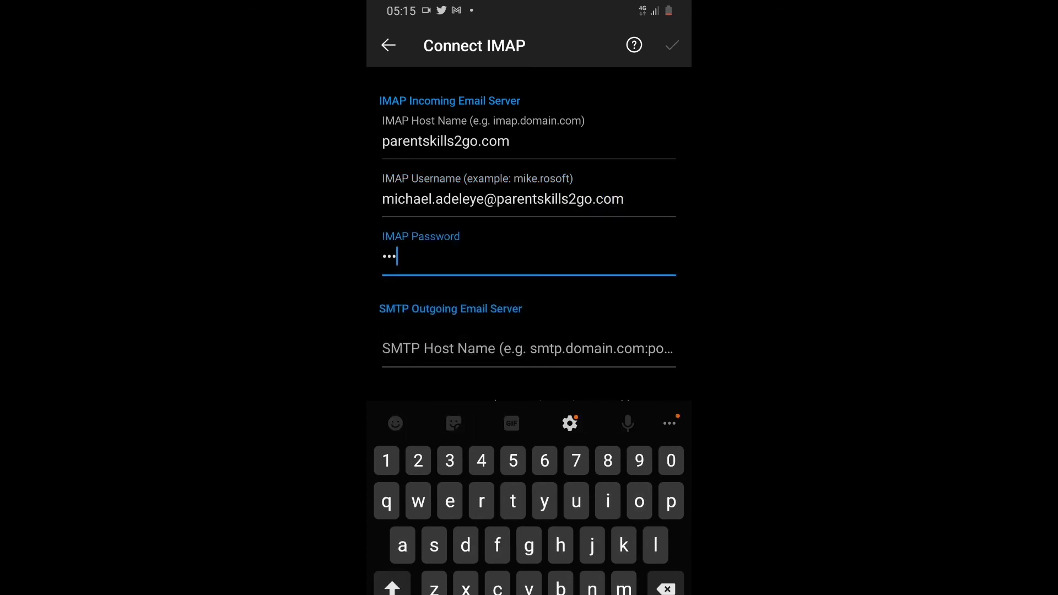
pyautogui.click(392, 594)
# Finish the IMAP password, set SMTP host parentskills2go.com, and enter the full address as SMTP Username
pyautogui.write('••')
pyautogui.click(528, 349)
pyautogui.write('parentskills2go')
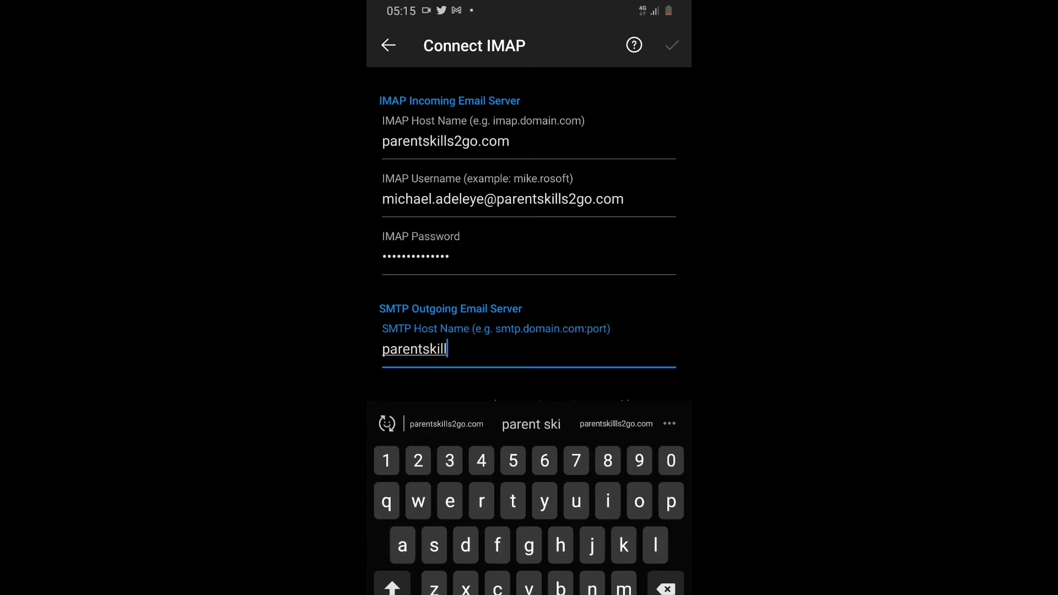
pyautogui.write('.com')
pyautogui.scroll(-2, 528, 265)
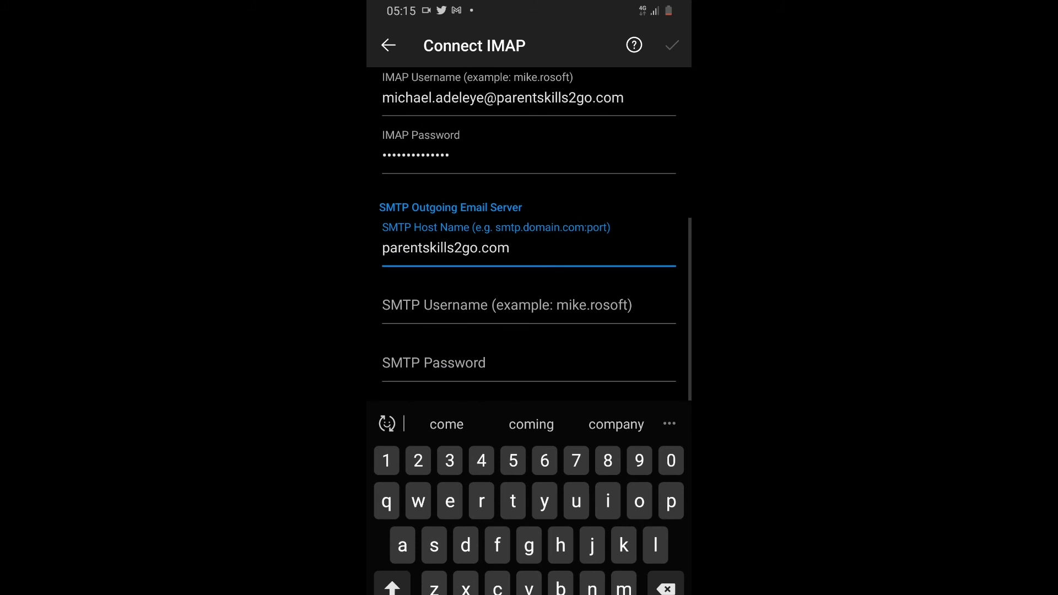
pyautogui.click(528, 304)
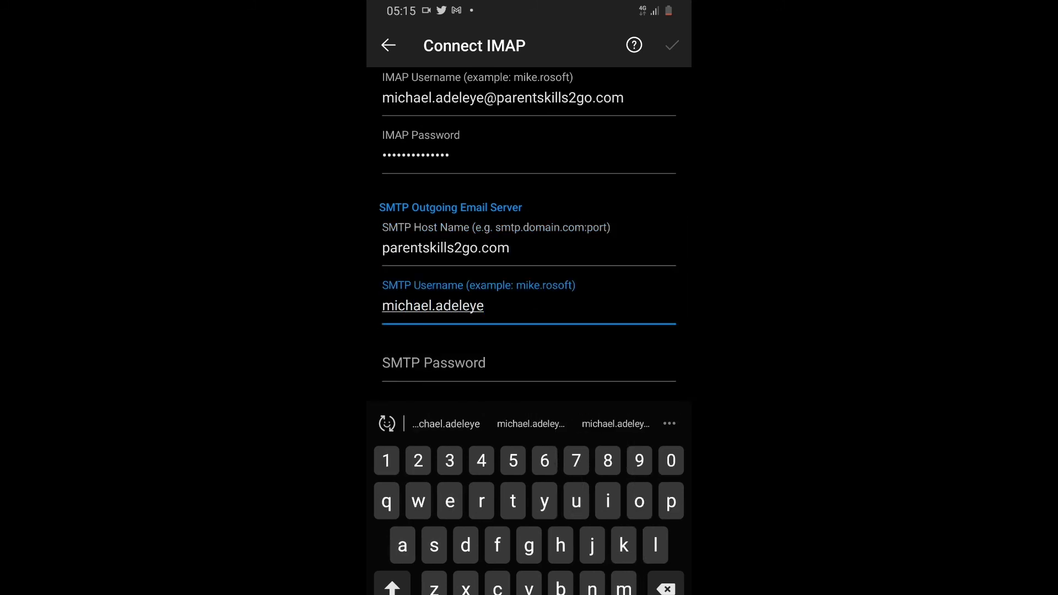
pyautogui.click(392, 585)
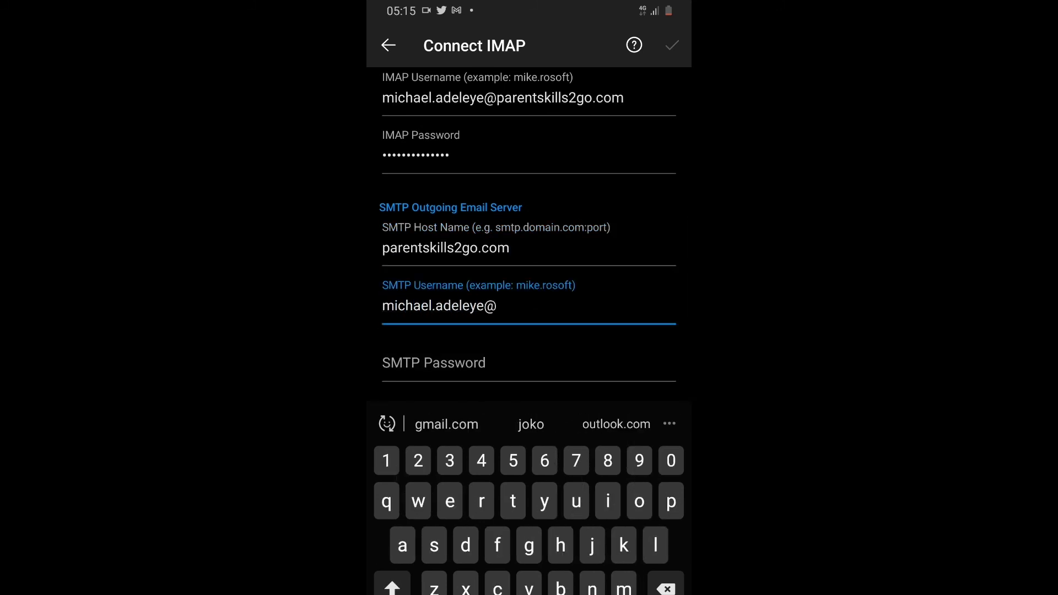
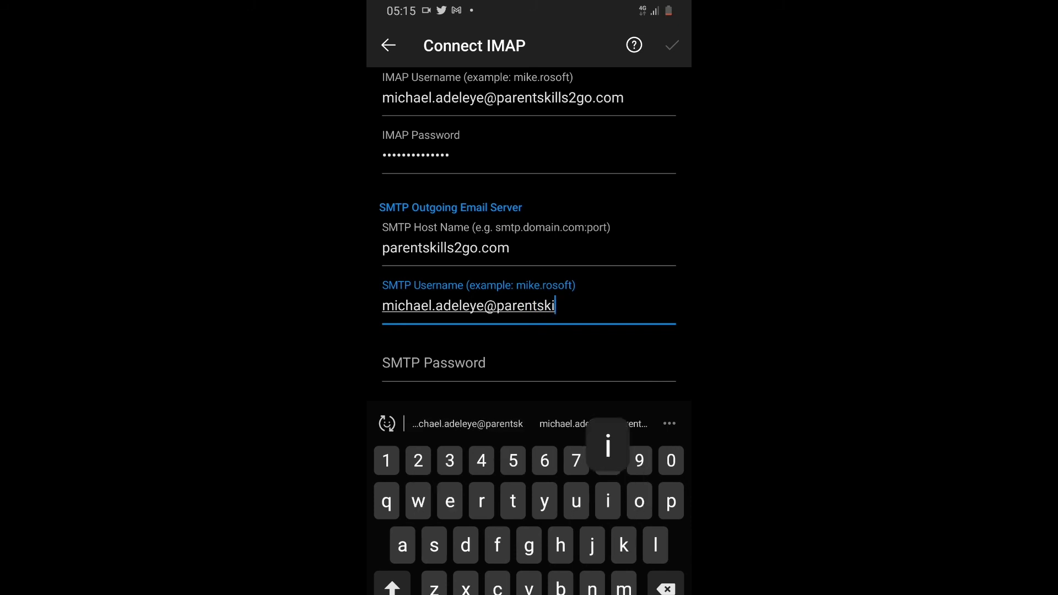
# Enter the SMTP password and submit the server settings to log in
pyautogui.click(528, 364)
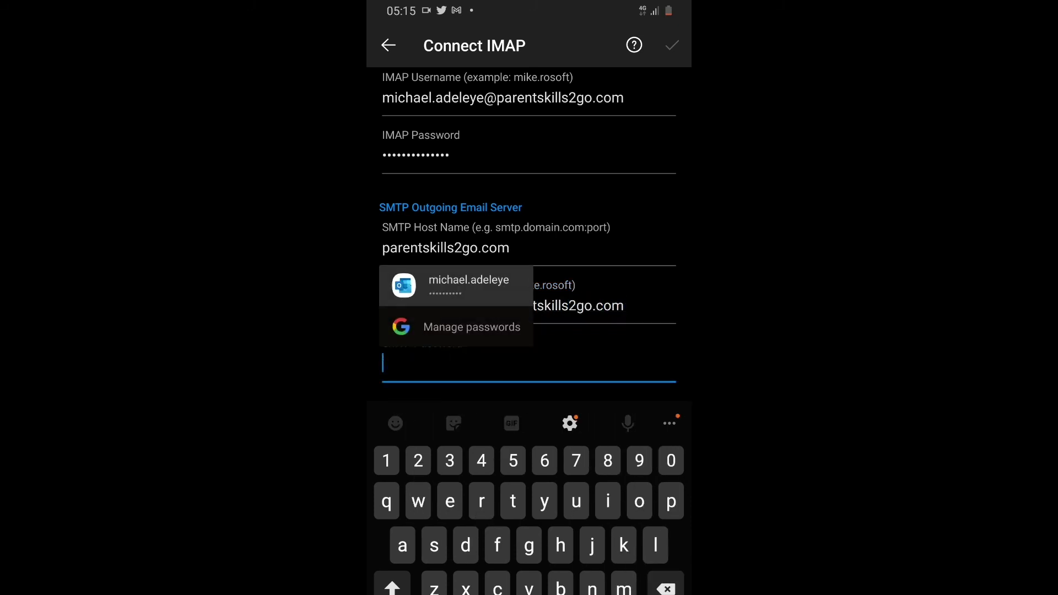
pyautogui.write('••••••••')
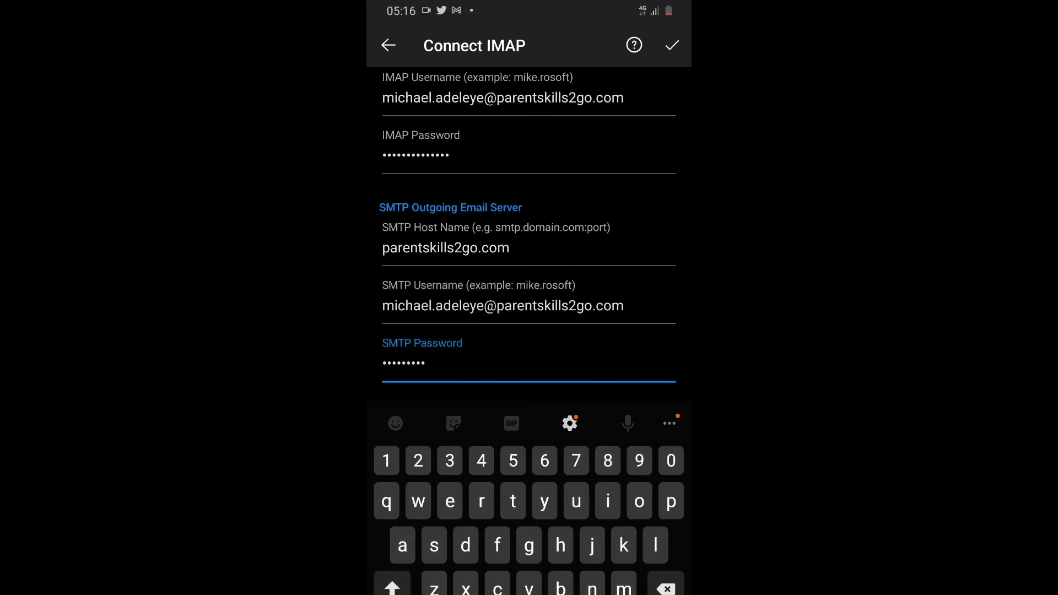
pyautogui.click(392, 594)
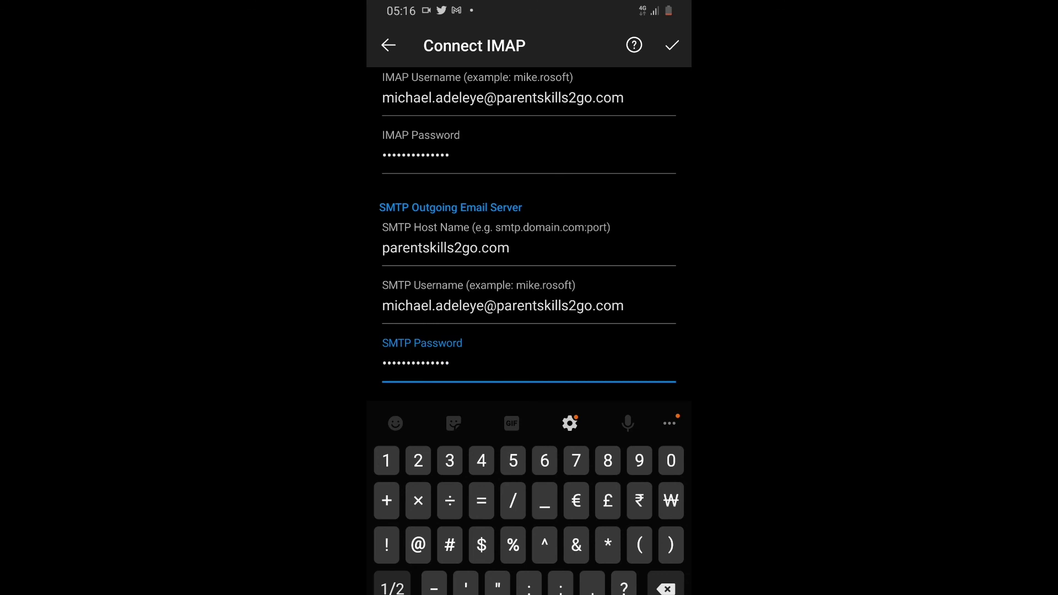
pyautogui.press('Escape')
pyautogui.click(672, 45)
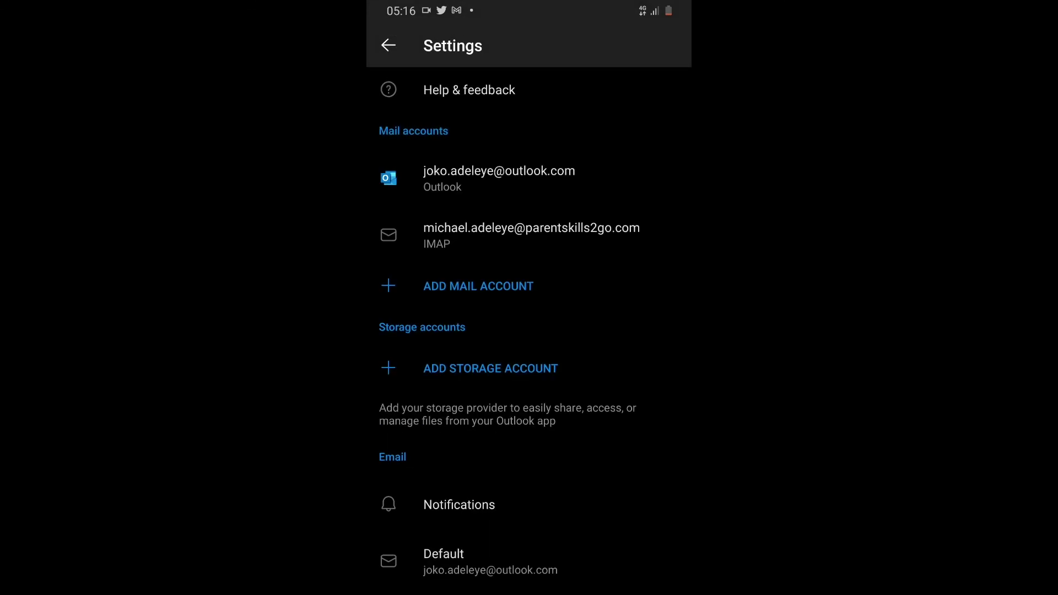
# From the accounts drawer's settings, choose Add an email account and begin typing the address
pyautogui.click(389, 46)
pyautogui.click(391, 46)
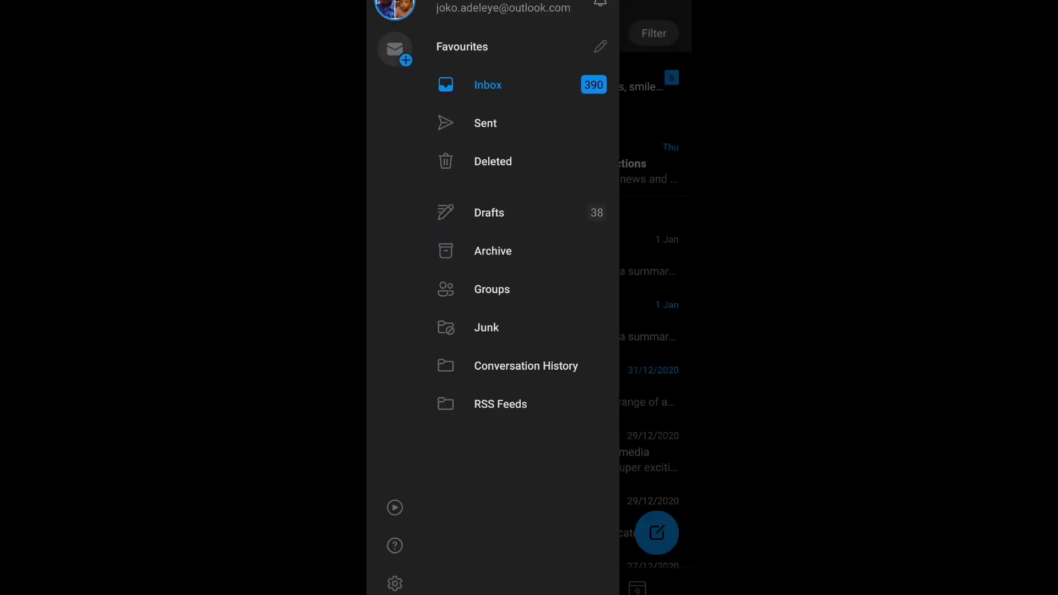
pyautogui.click(395, 583)
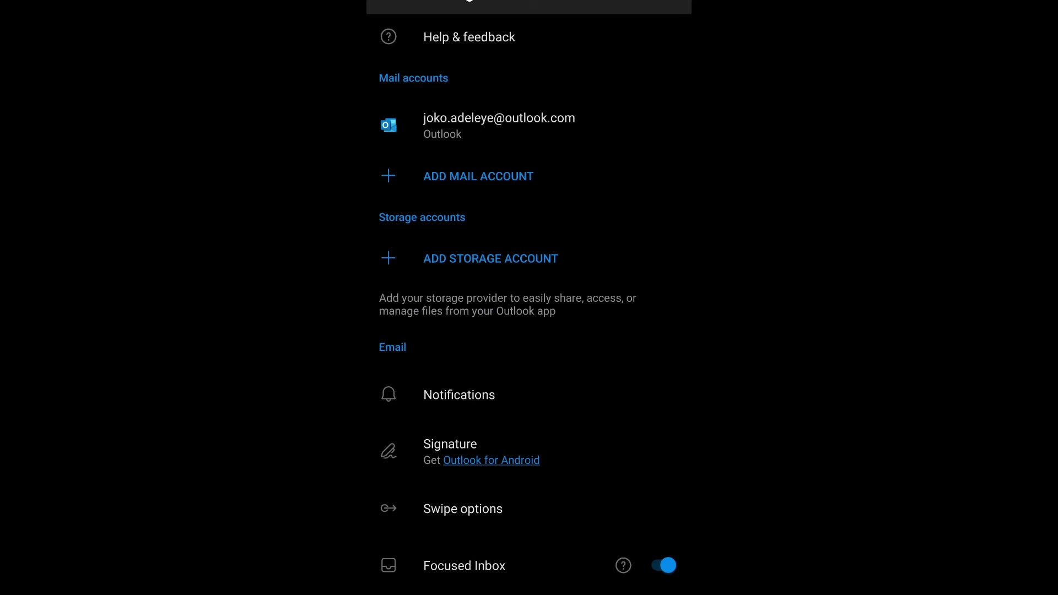
pyautogui.click(479, 176)
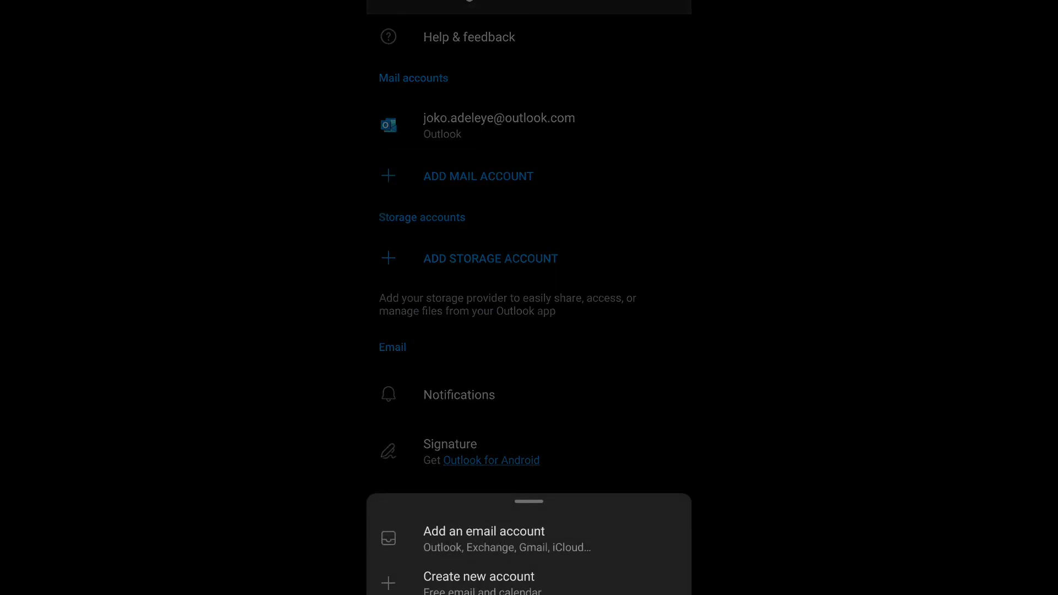
pyautogui.click(484, 537)
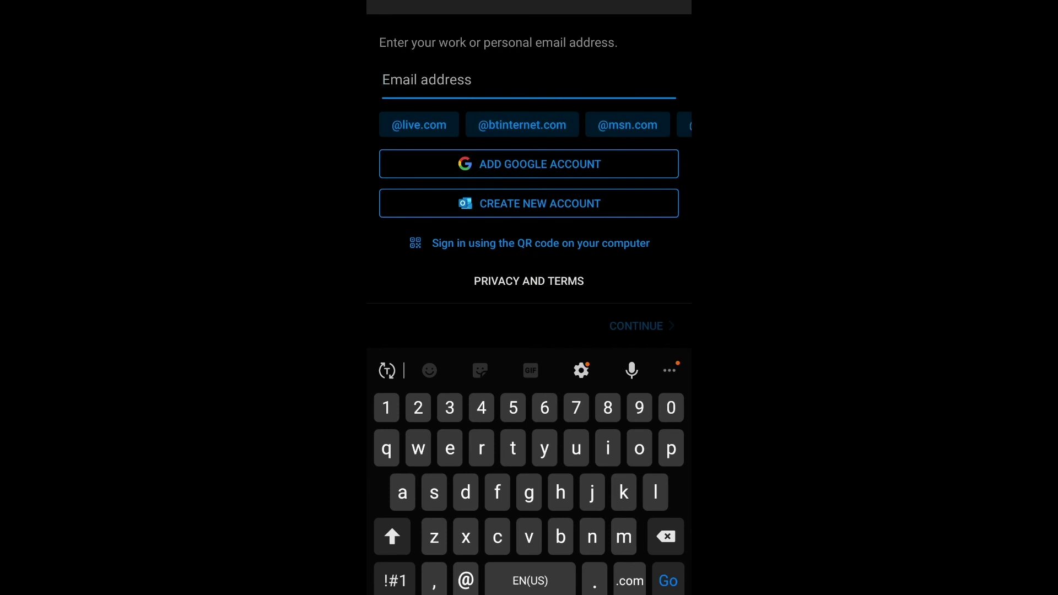
pyautogui.write('michael')
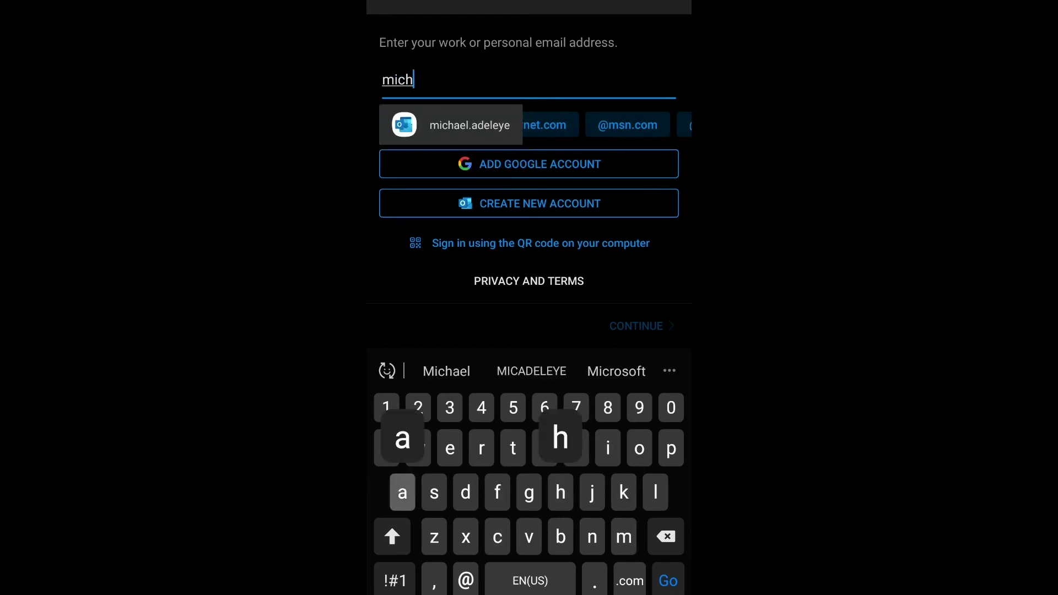